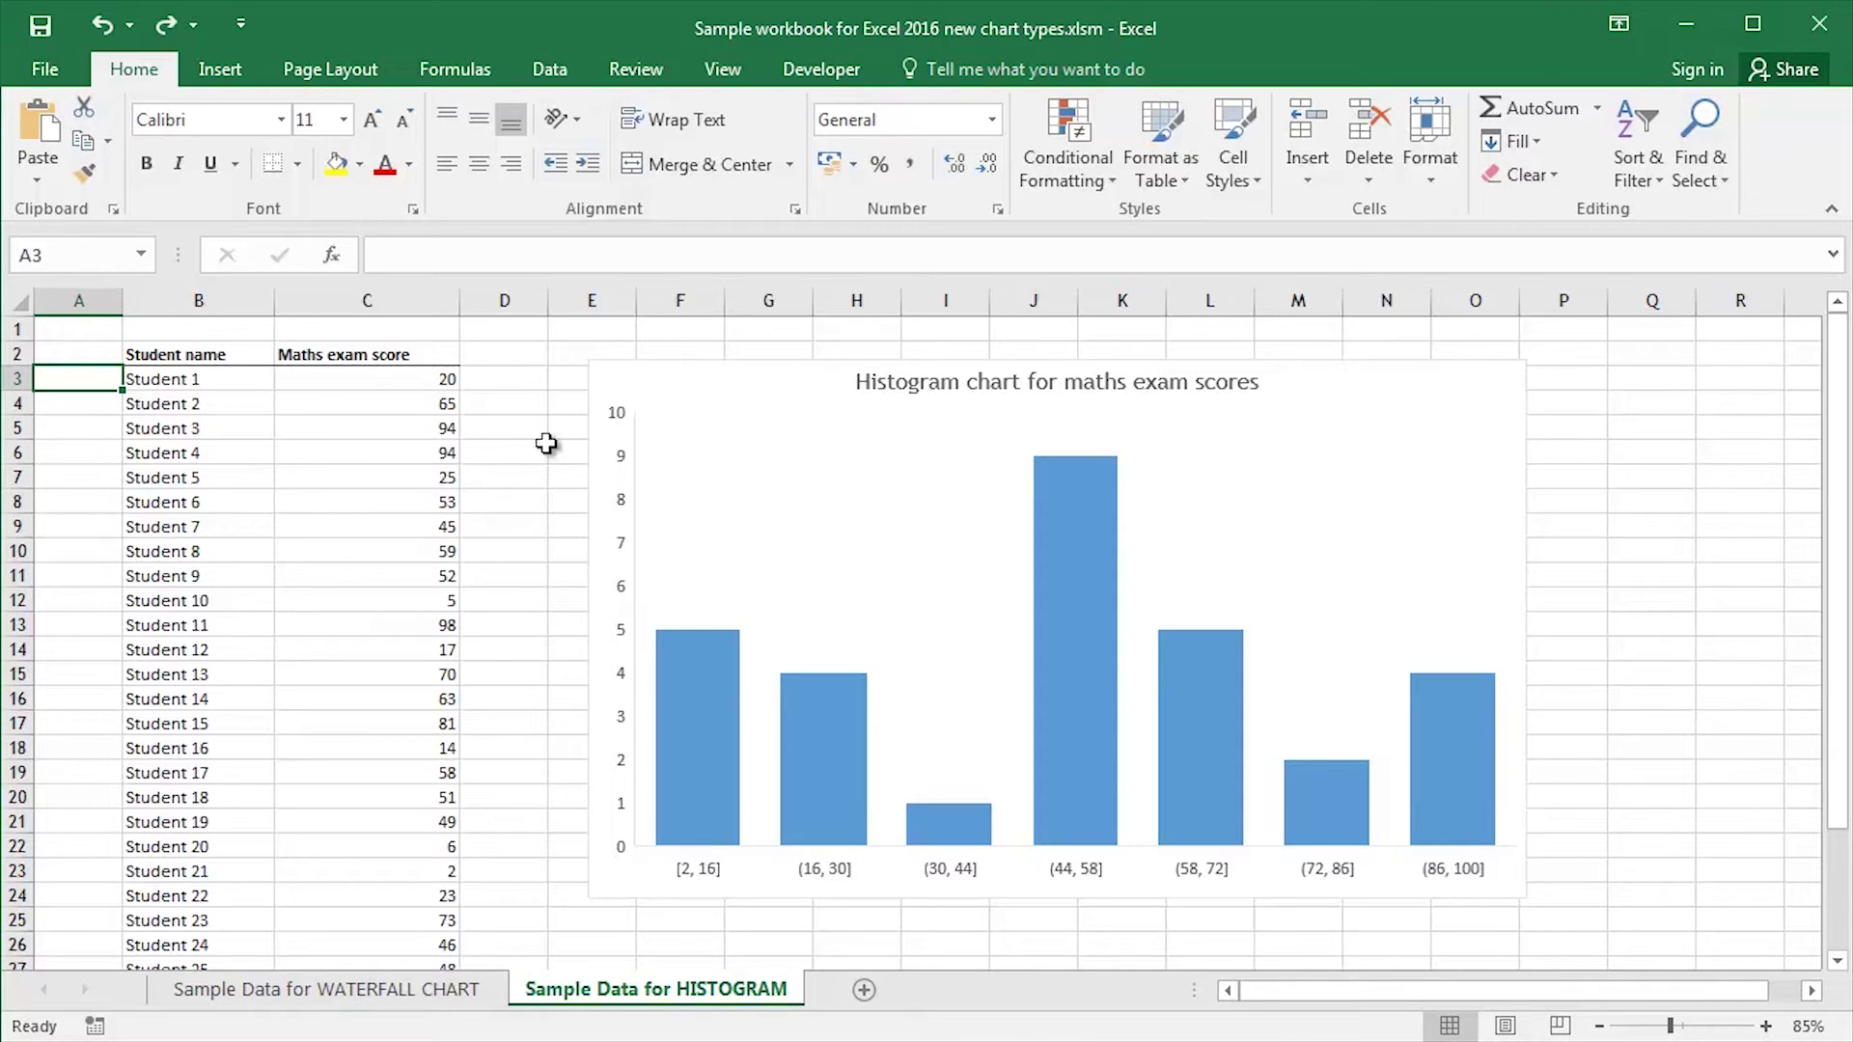
Delete the old maths scores histogram, keeping the student names and scores in B2:C11.
mouse_move(677, 389)
left_mouse_down()
mouse_move(621, 389)
mouse_move(682, 409)
mouse_move(686, 380)
mouse_move(650, 385)
mouse_move(674, 376)
mouse_move(641, 363)
mouse_move(686, 409)
mouse_move(669, 368)
left_mouse_up()
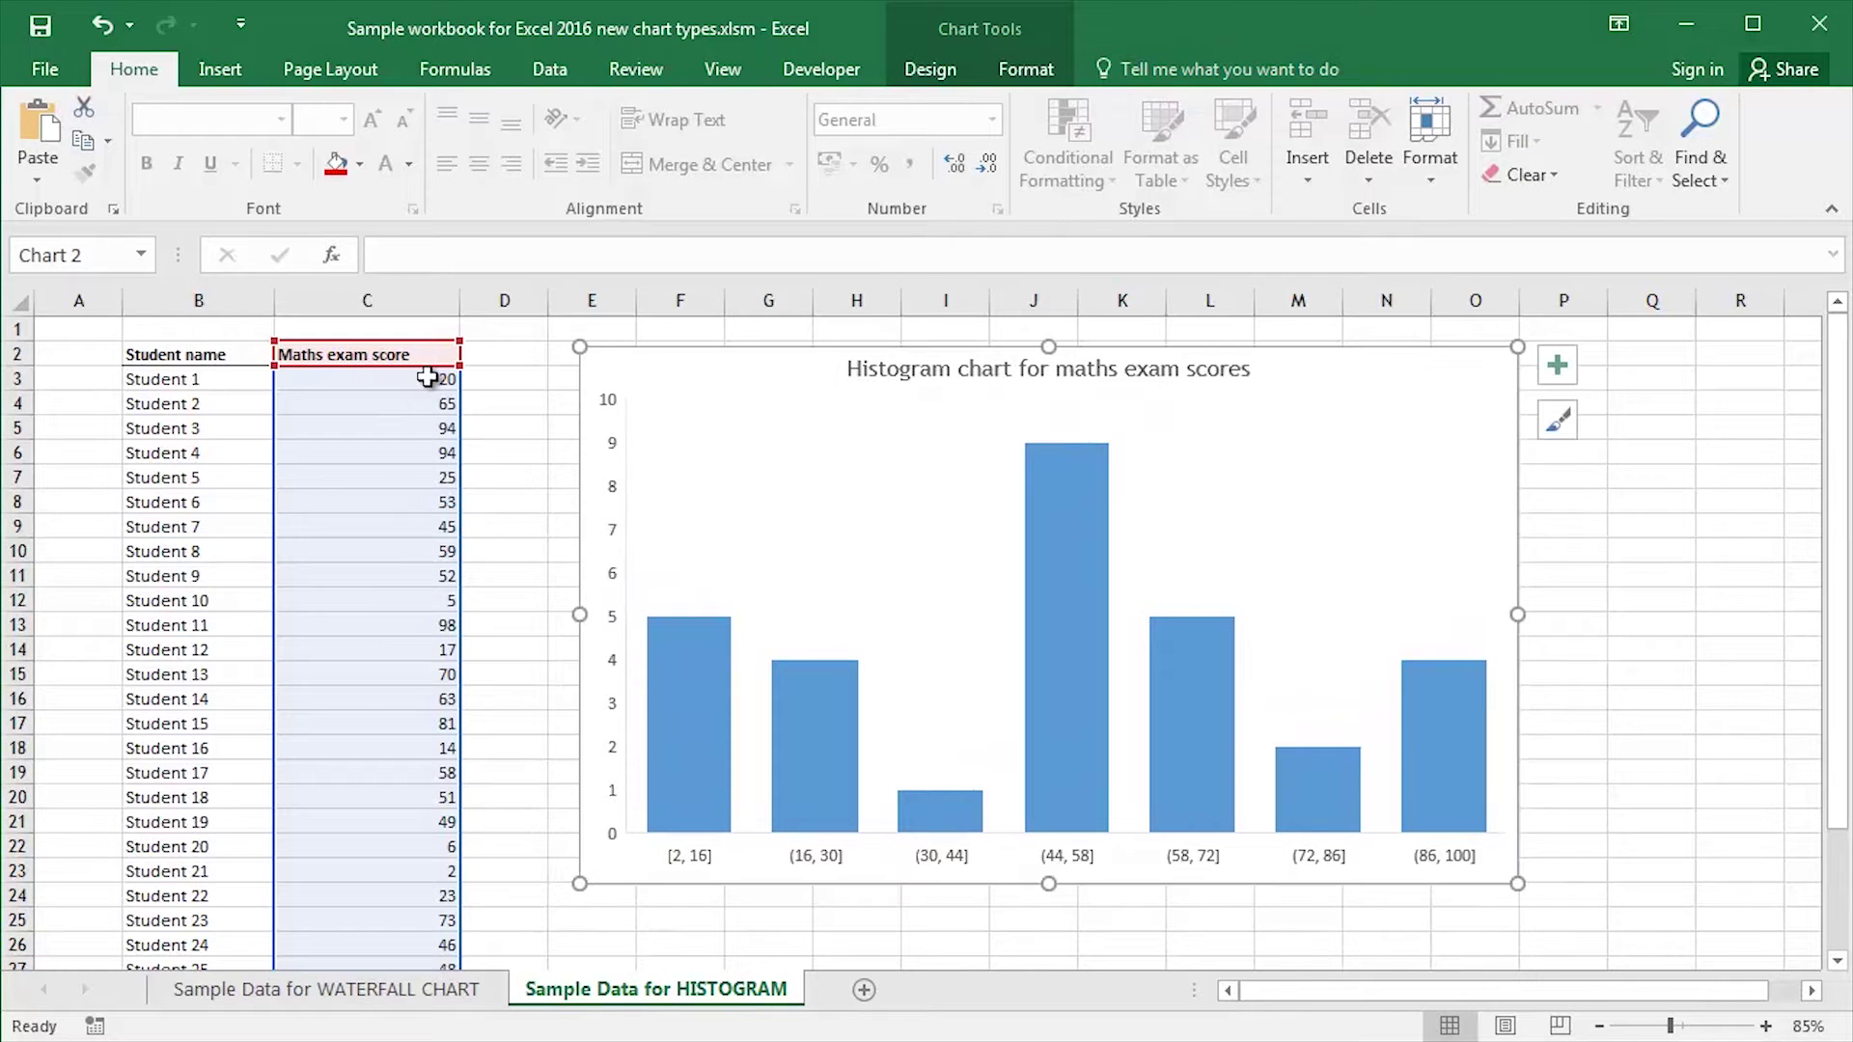
left_click_drag(203, 355, 403, 582)
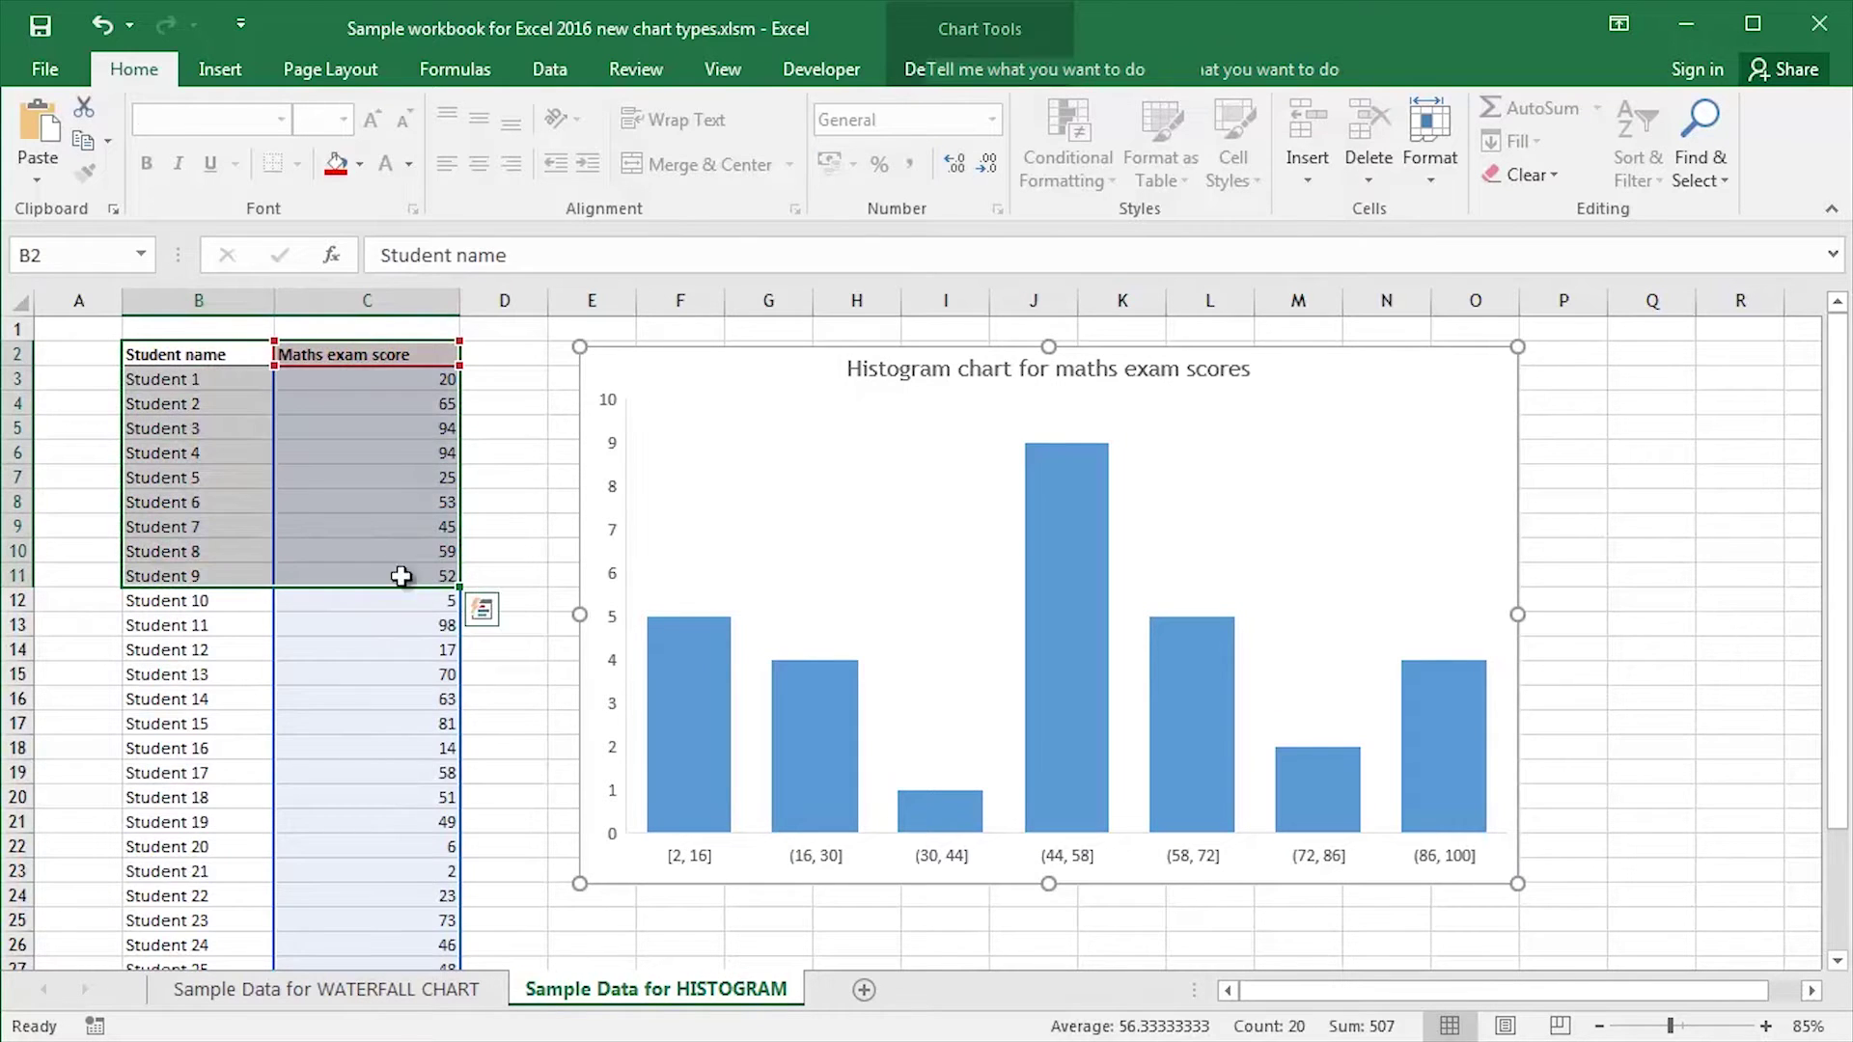
left_click(234, 406)
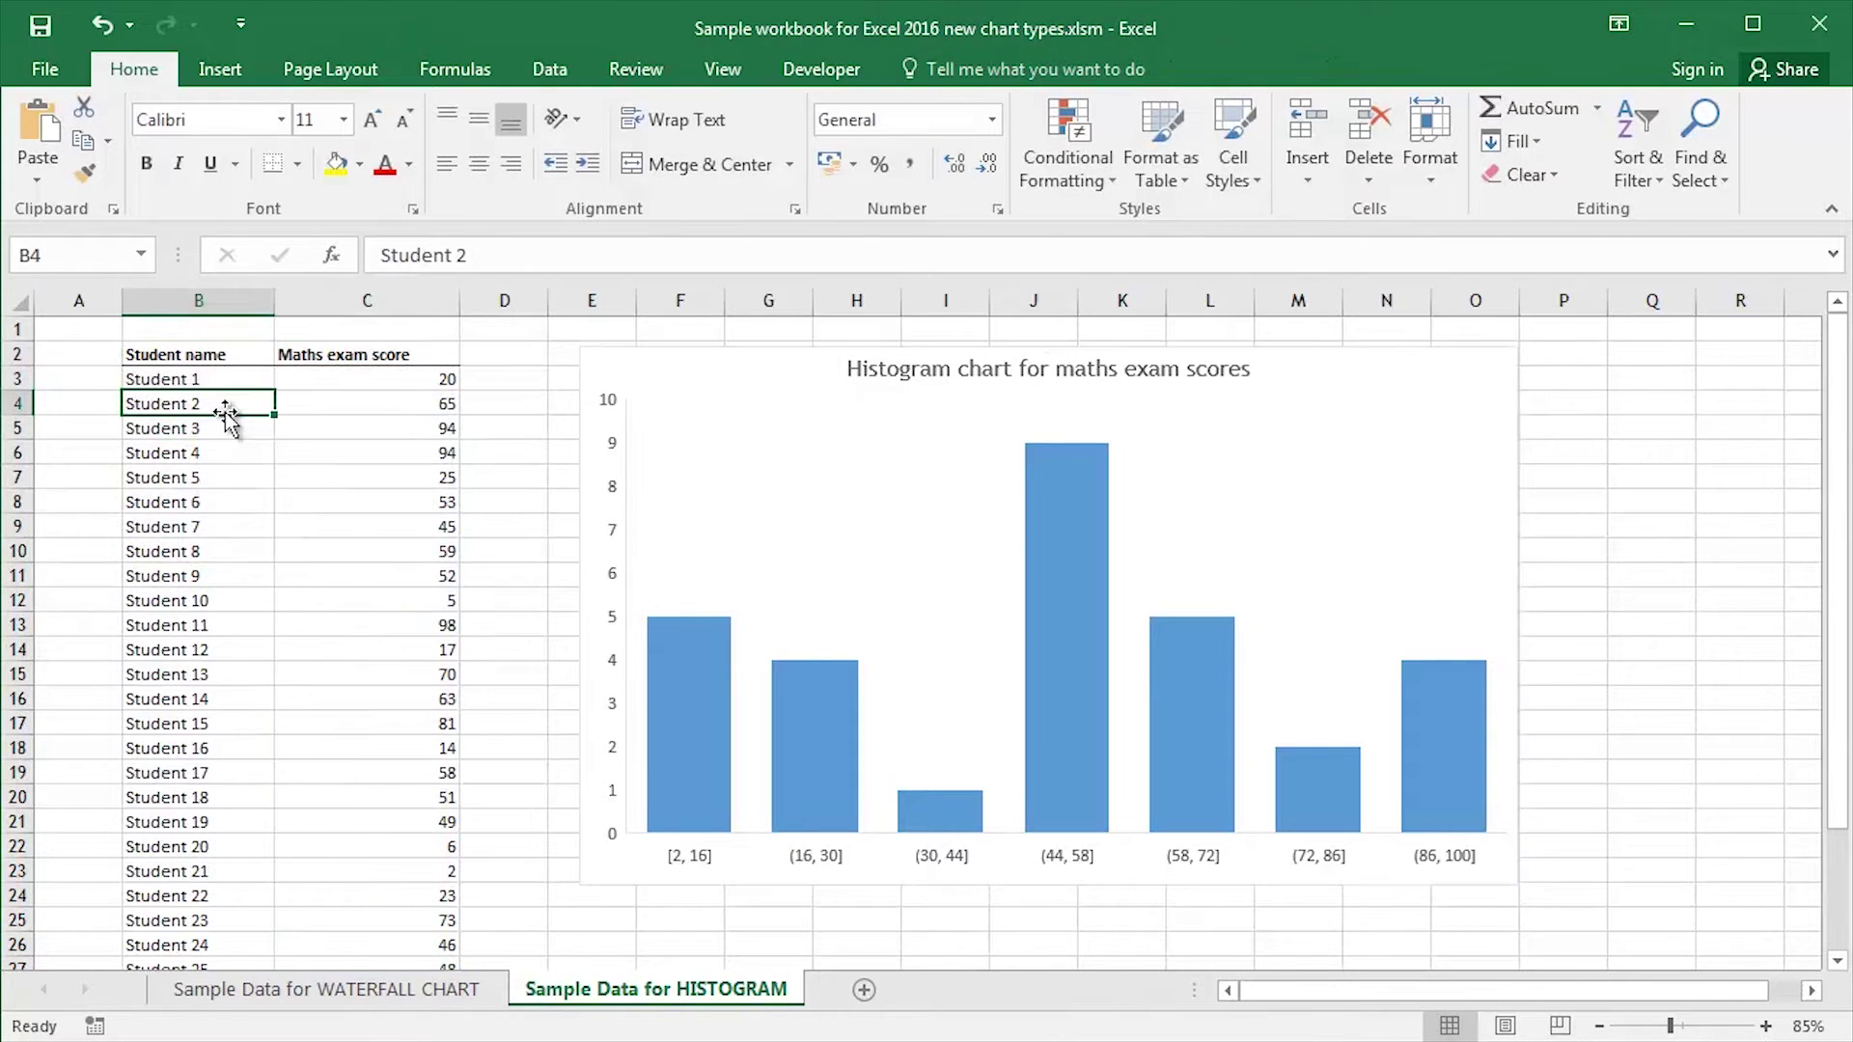
left_click(676, 370)
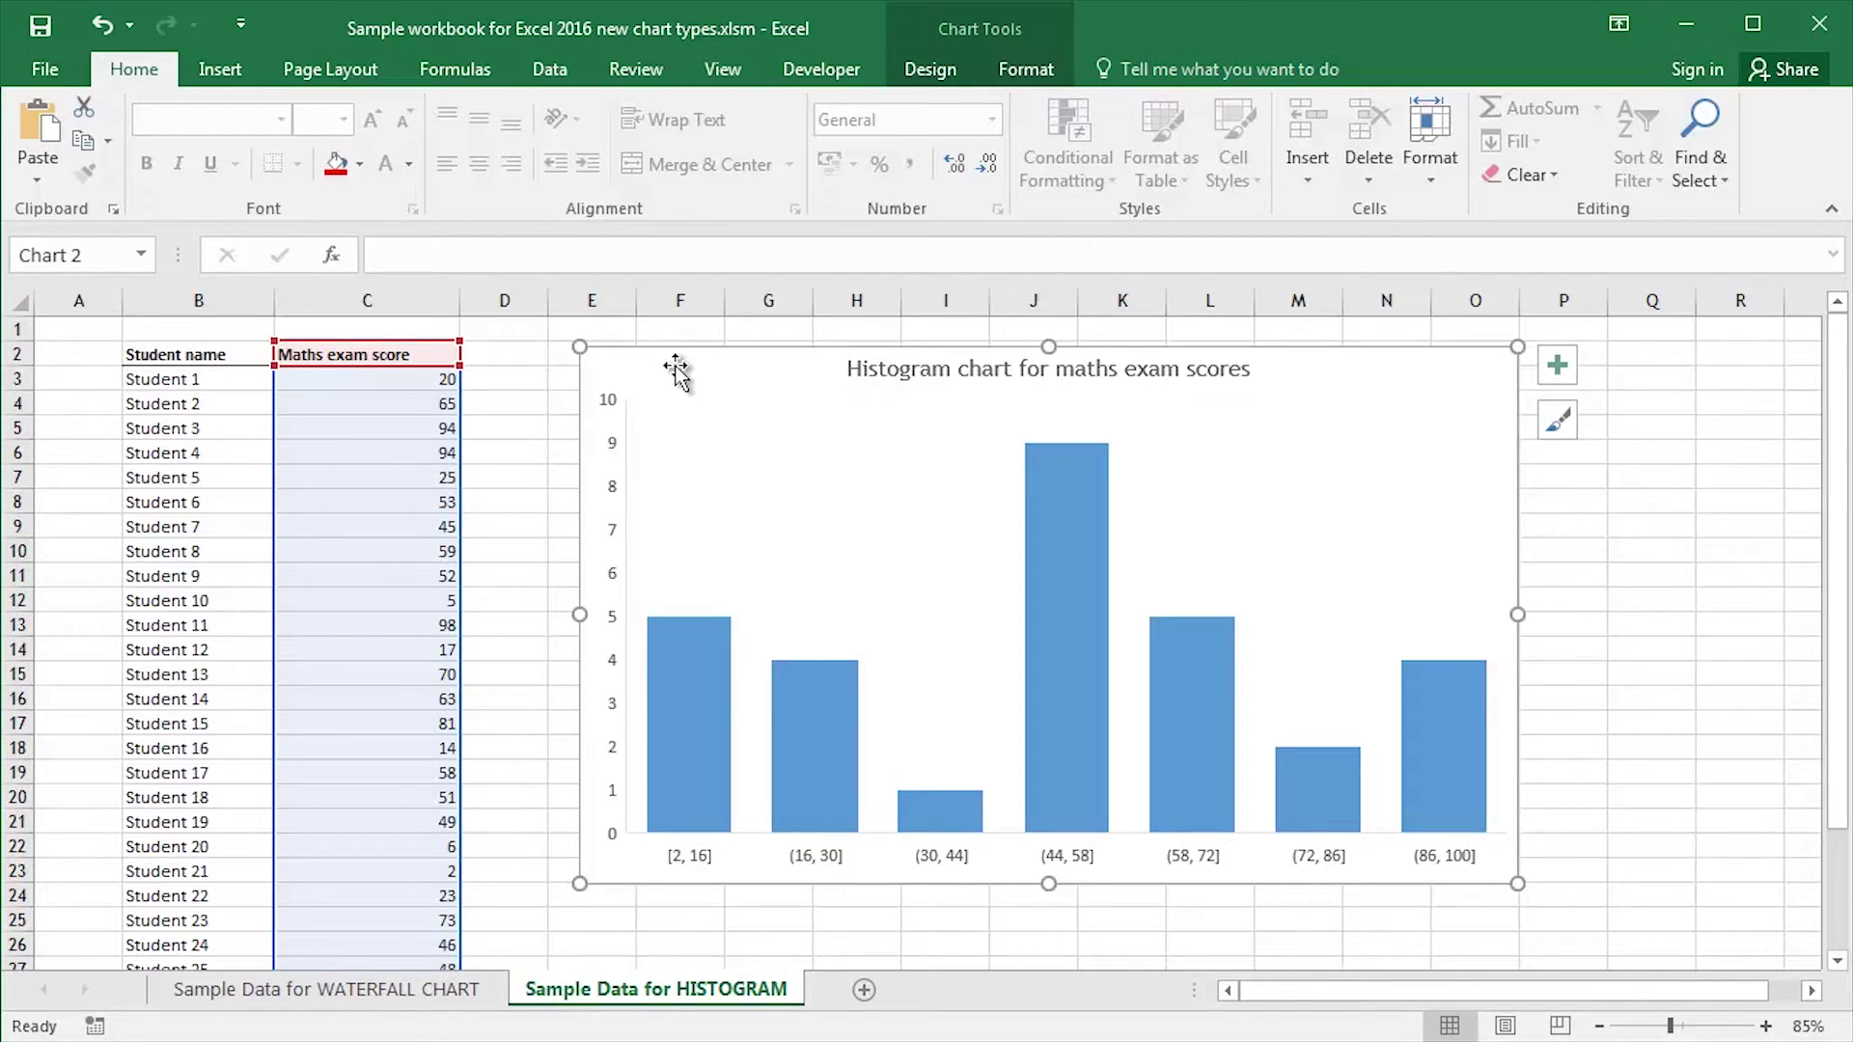
key("Delete")
Insert a Histogram statistic chart of the scores, then move it beside the data and enlarge it.
left_click(238, 453)
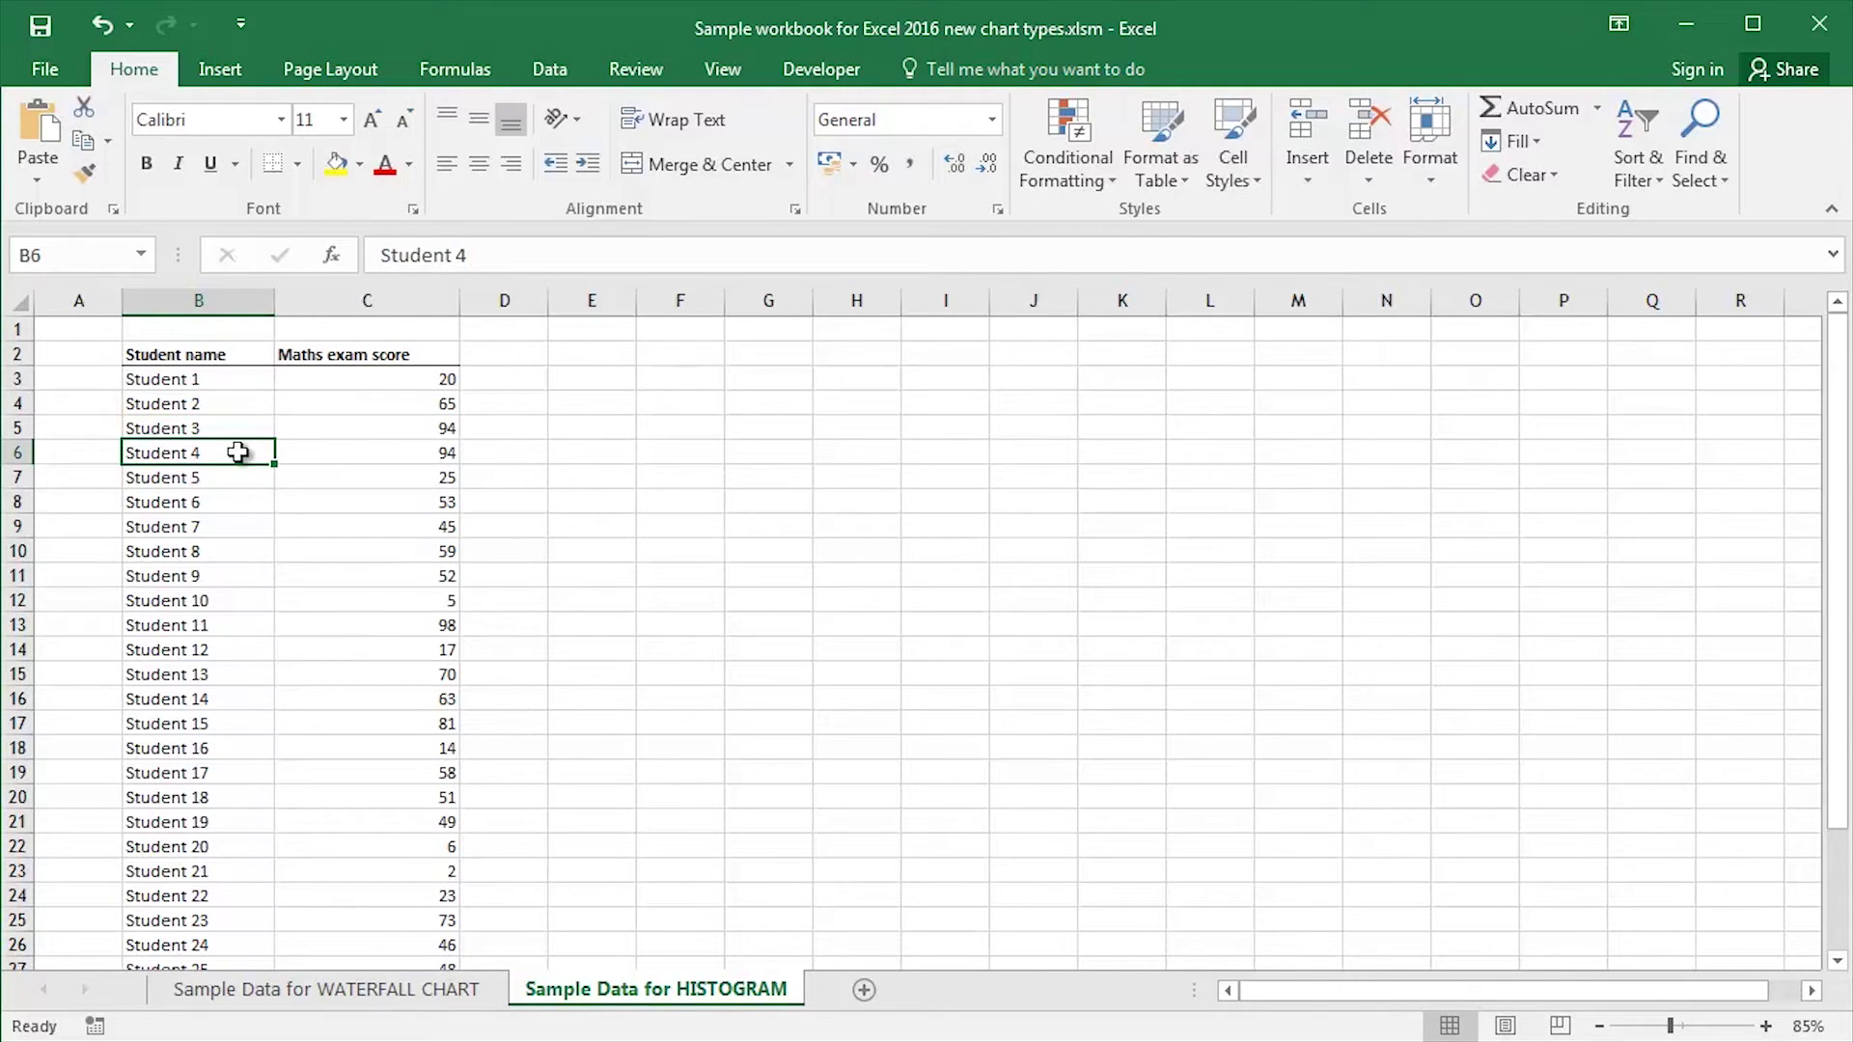
left_click(220, 69)
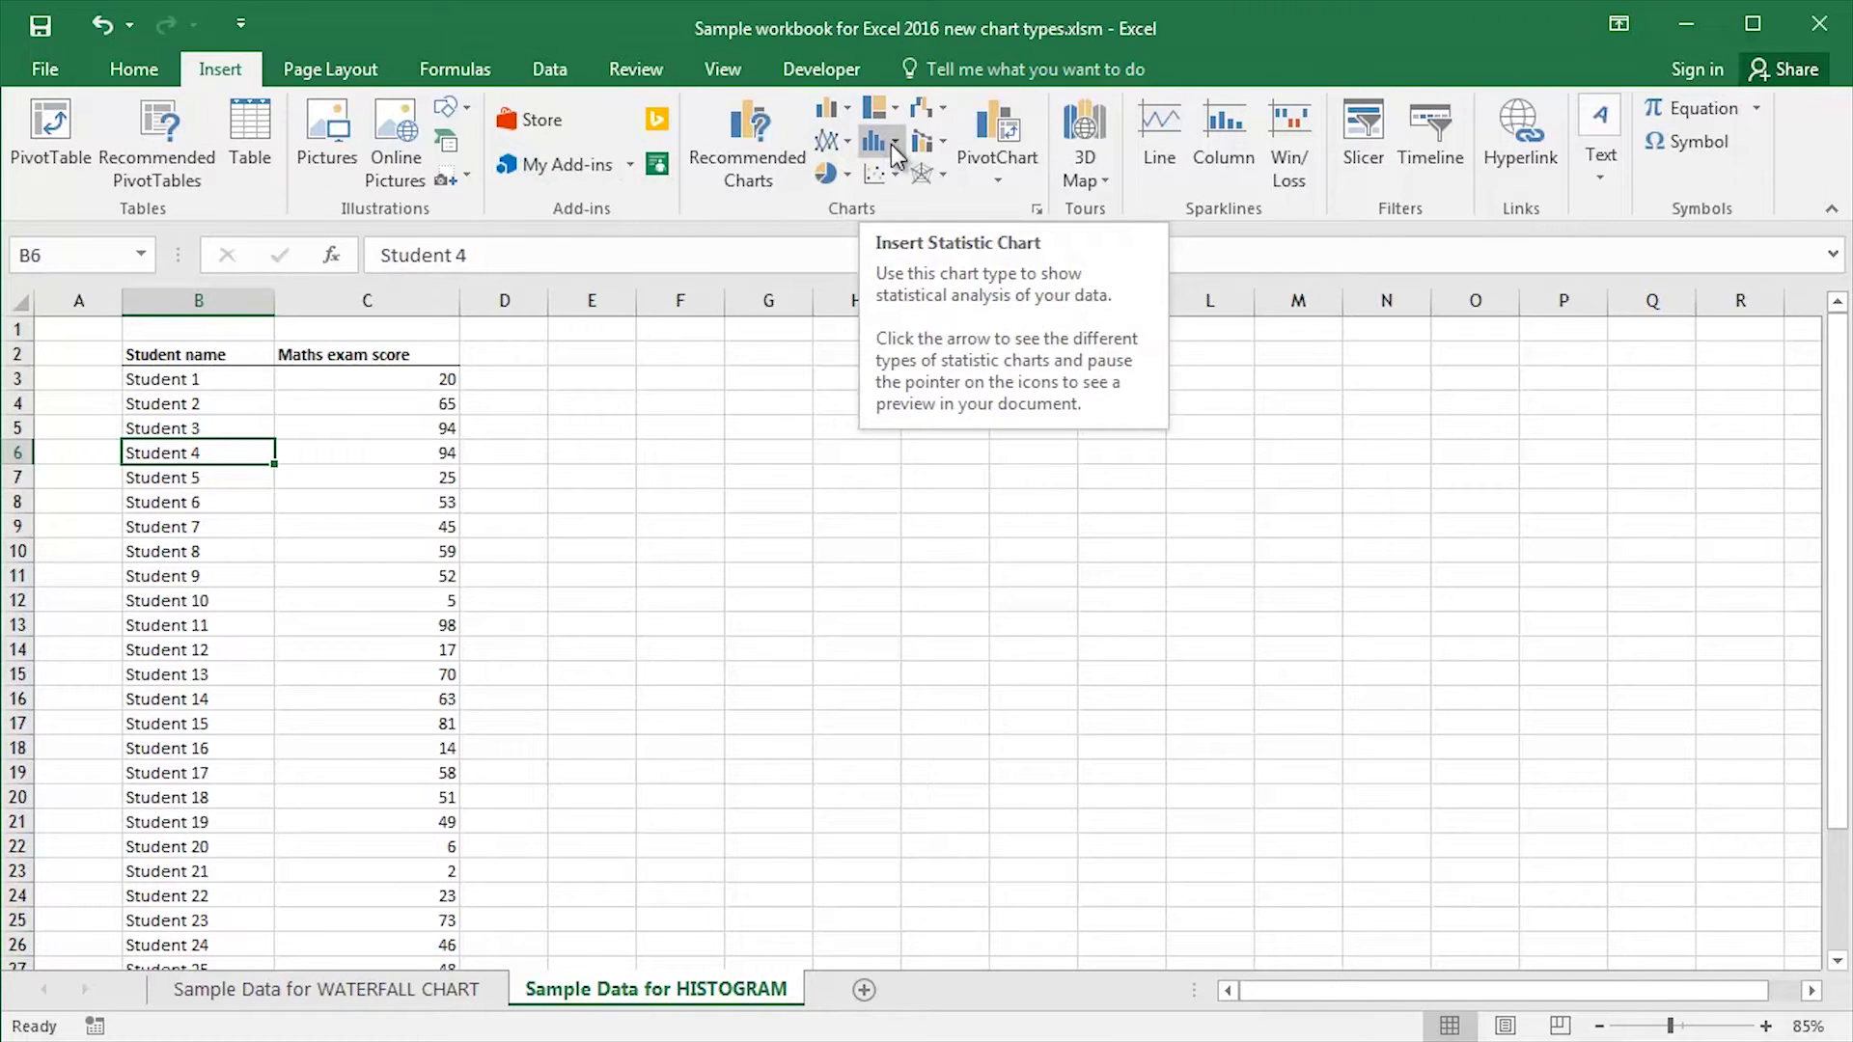
left_click(892, 145)
left_click(889, 249)
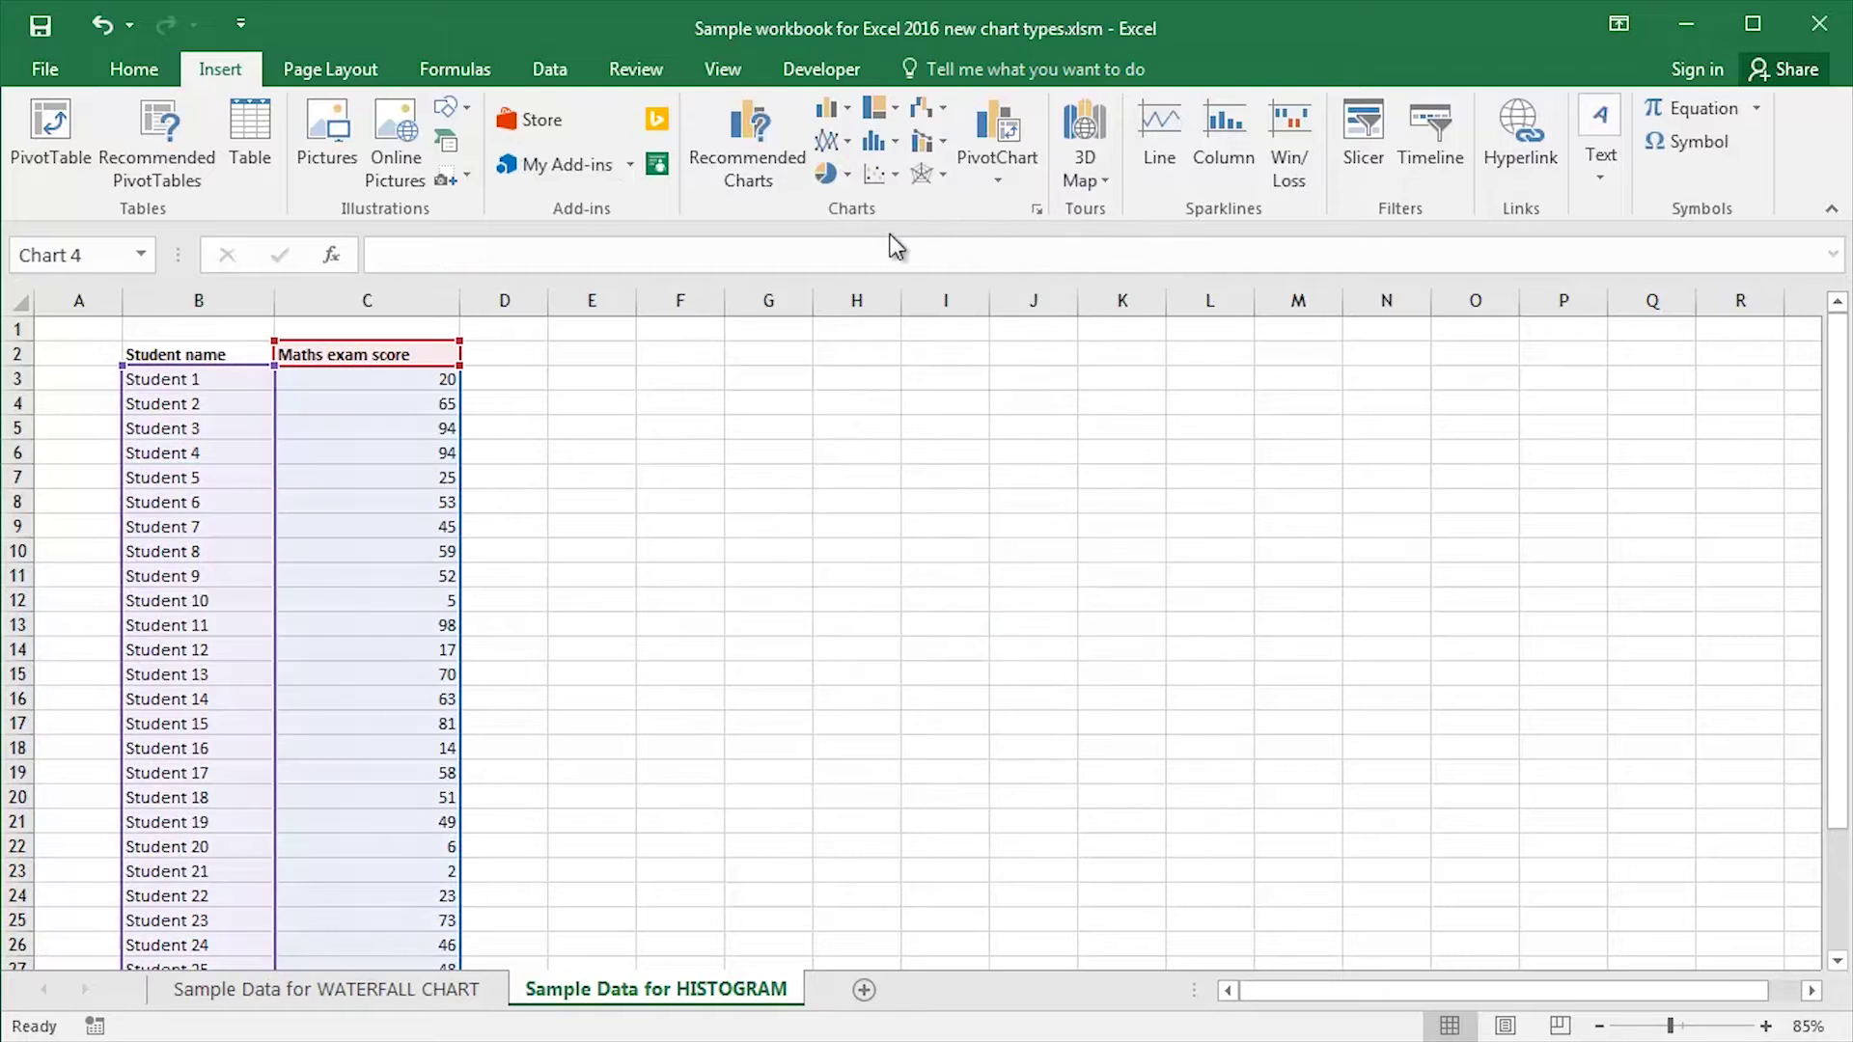
left_click_drag(784, 520, 682, 382)
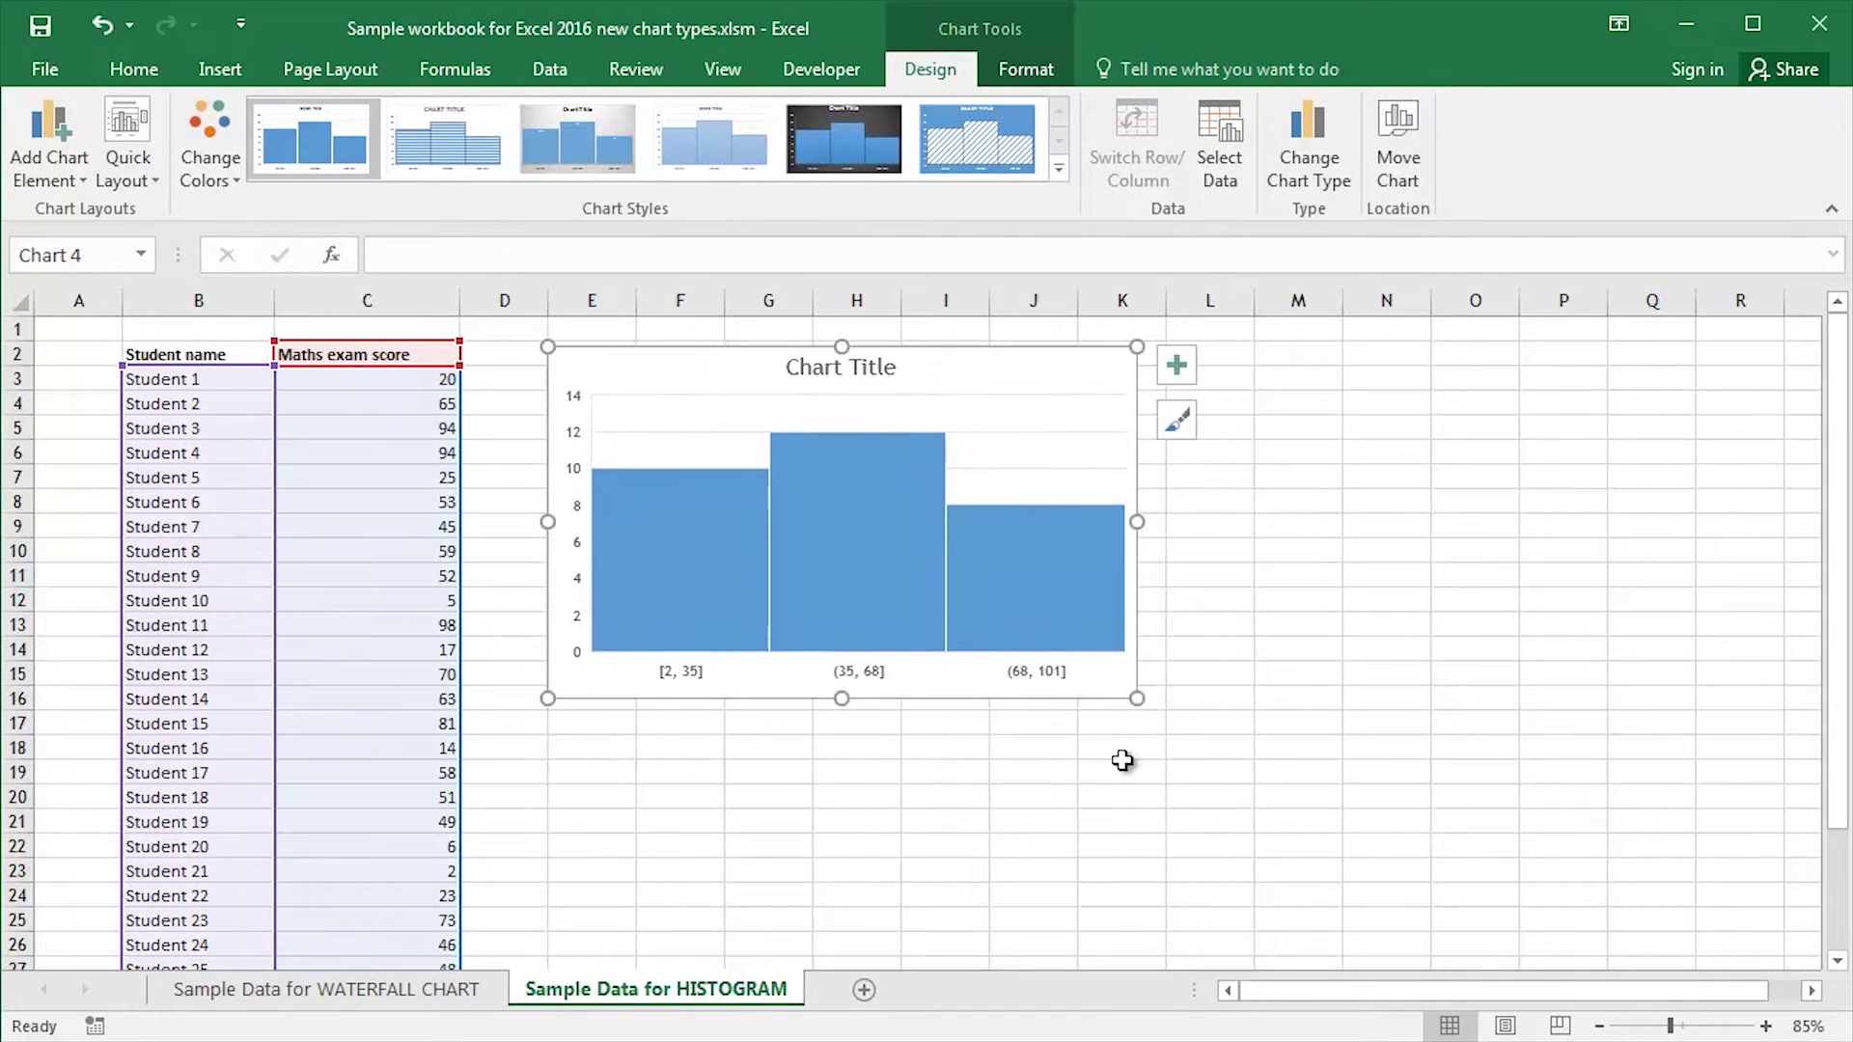
left_click_drag(1137, 698, 1498, 950)
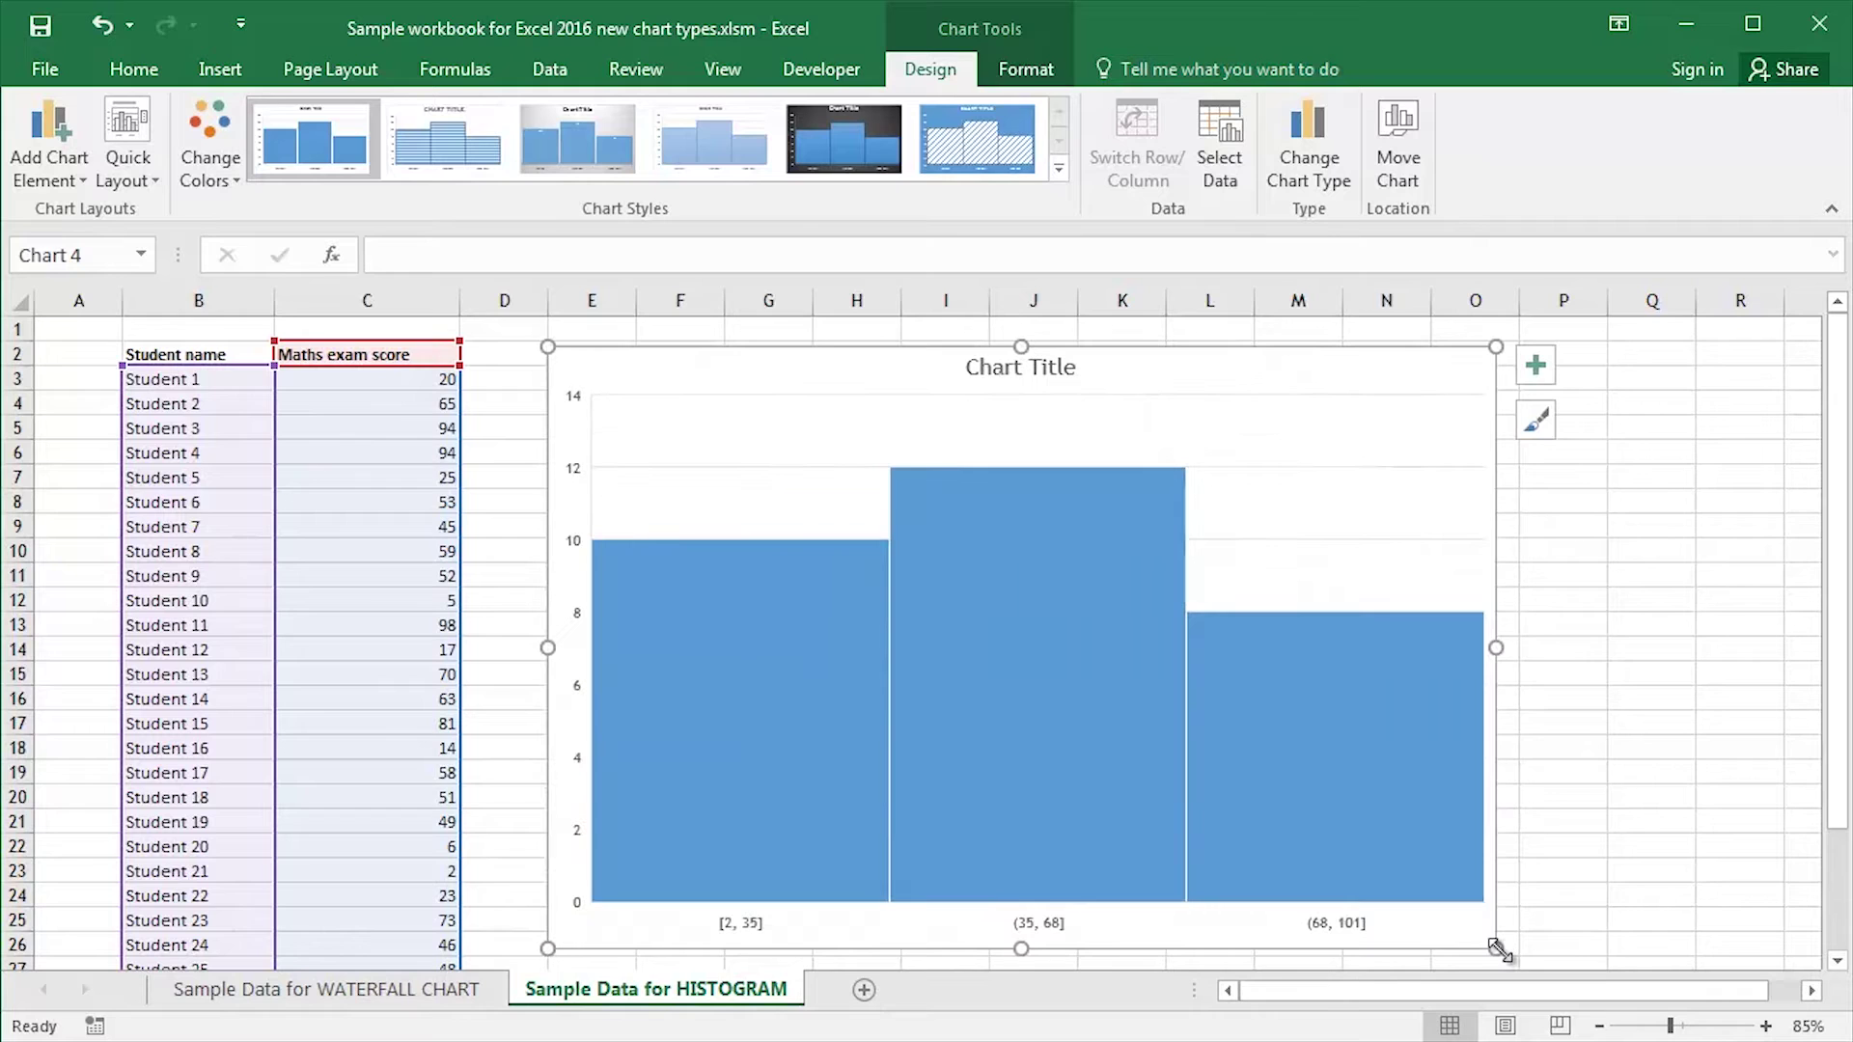
left_click(494, 432)
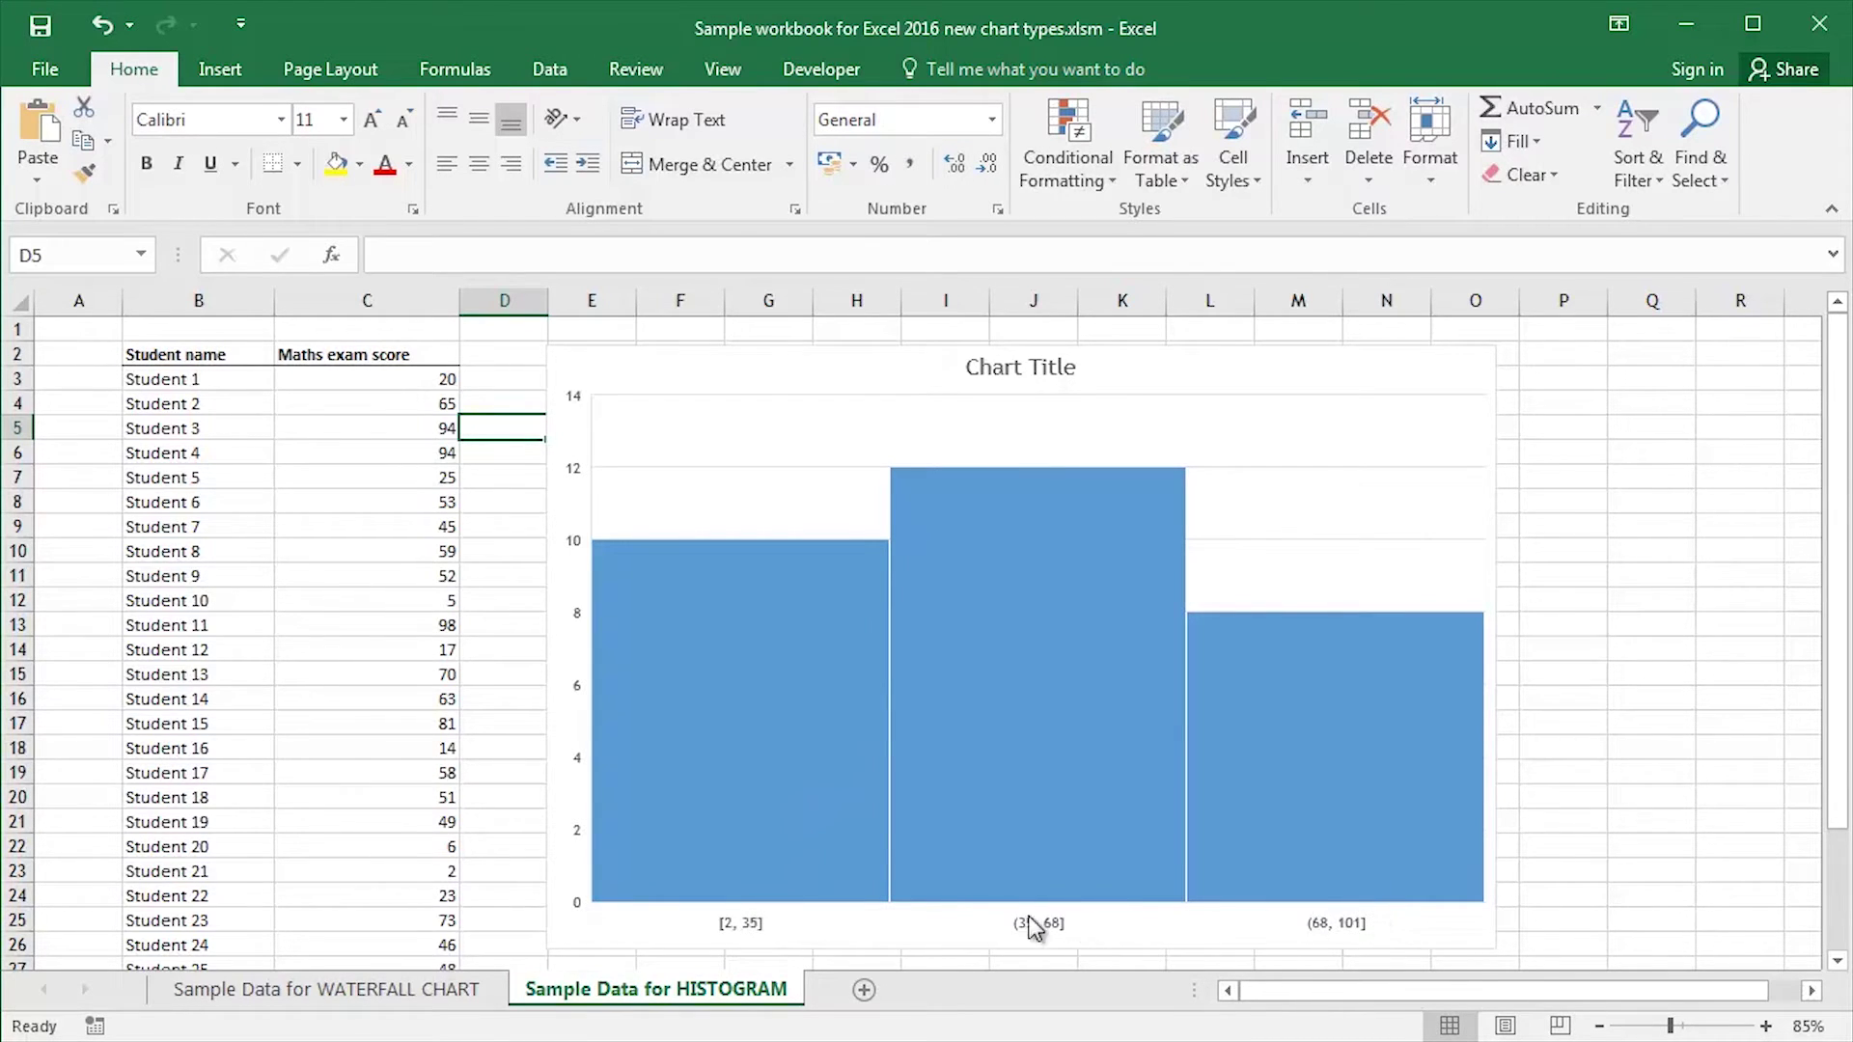
Set the horizontal axis Number of bins to 7, giving bins 14 wide.
right_click(745, 937)
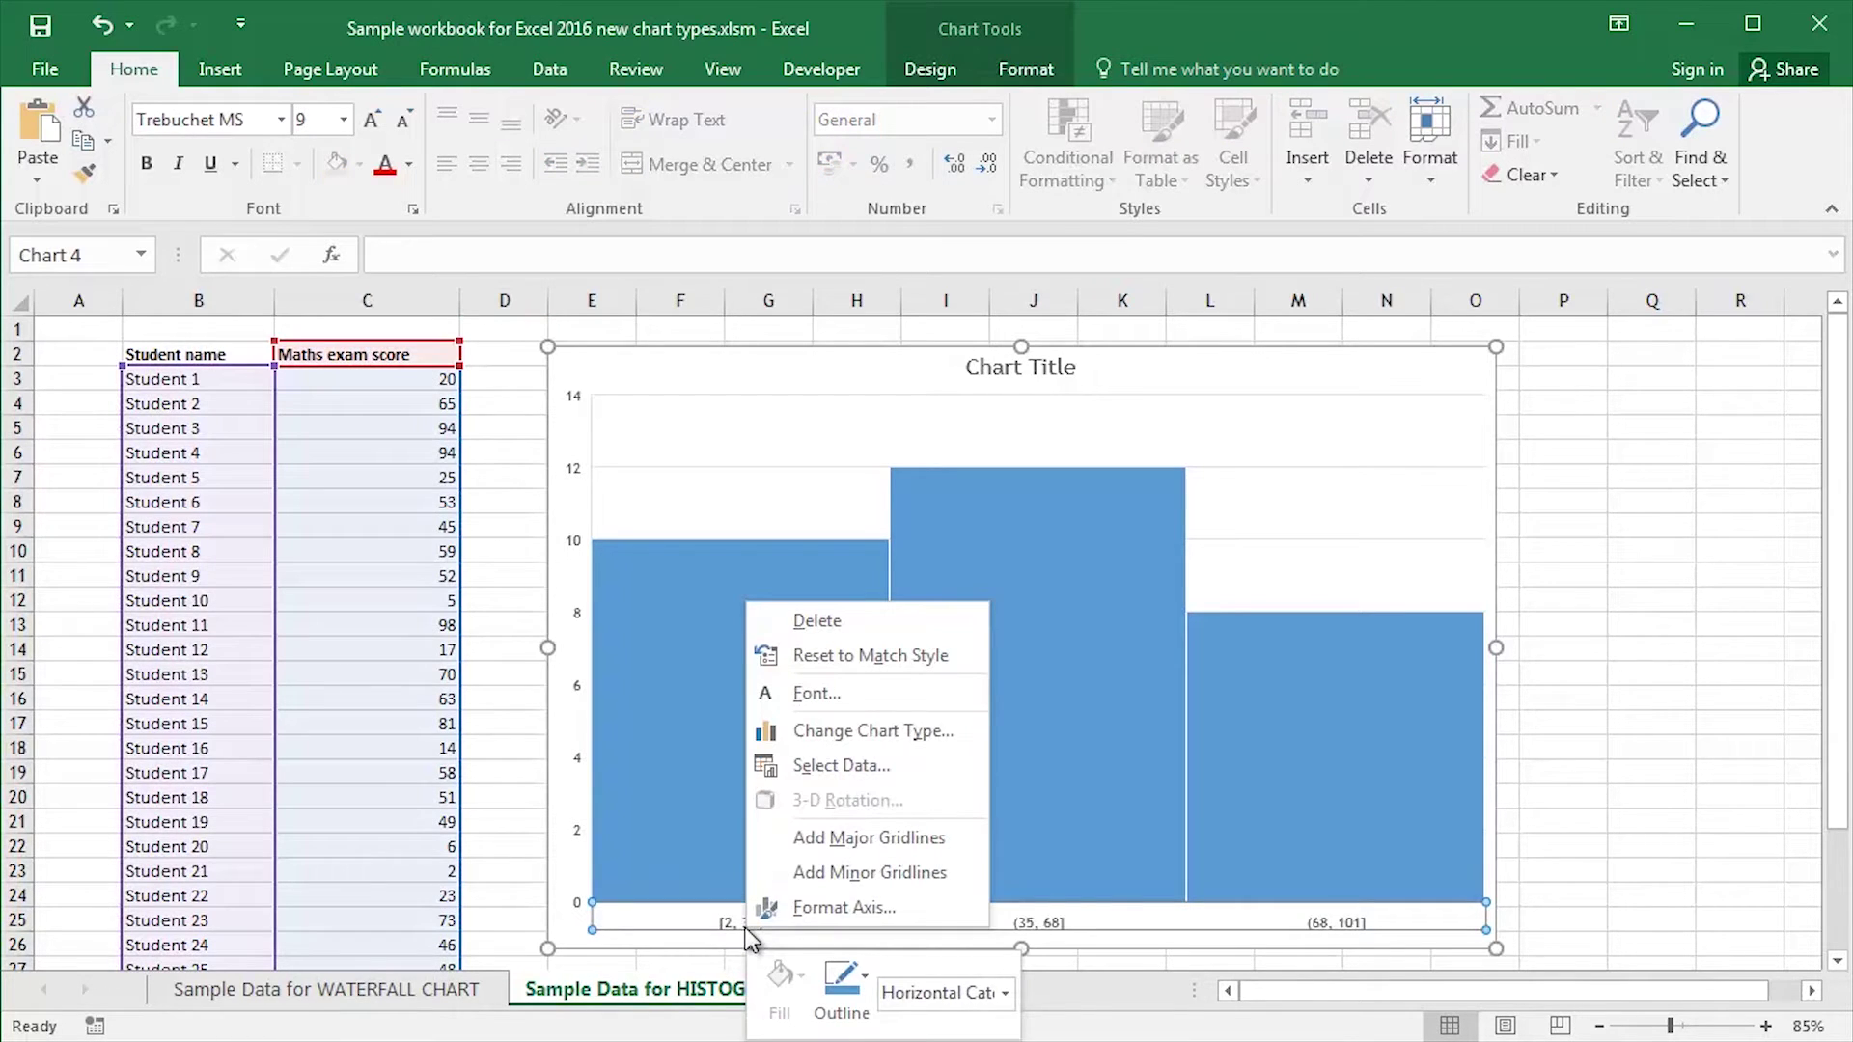
left_click(808, 907)
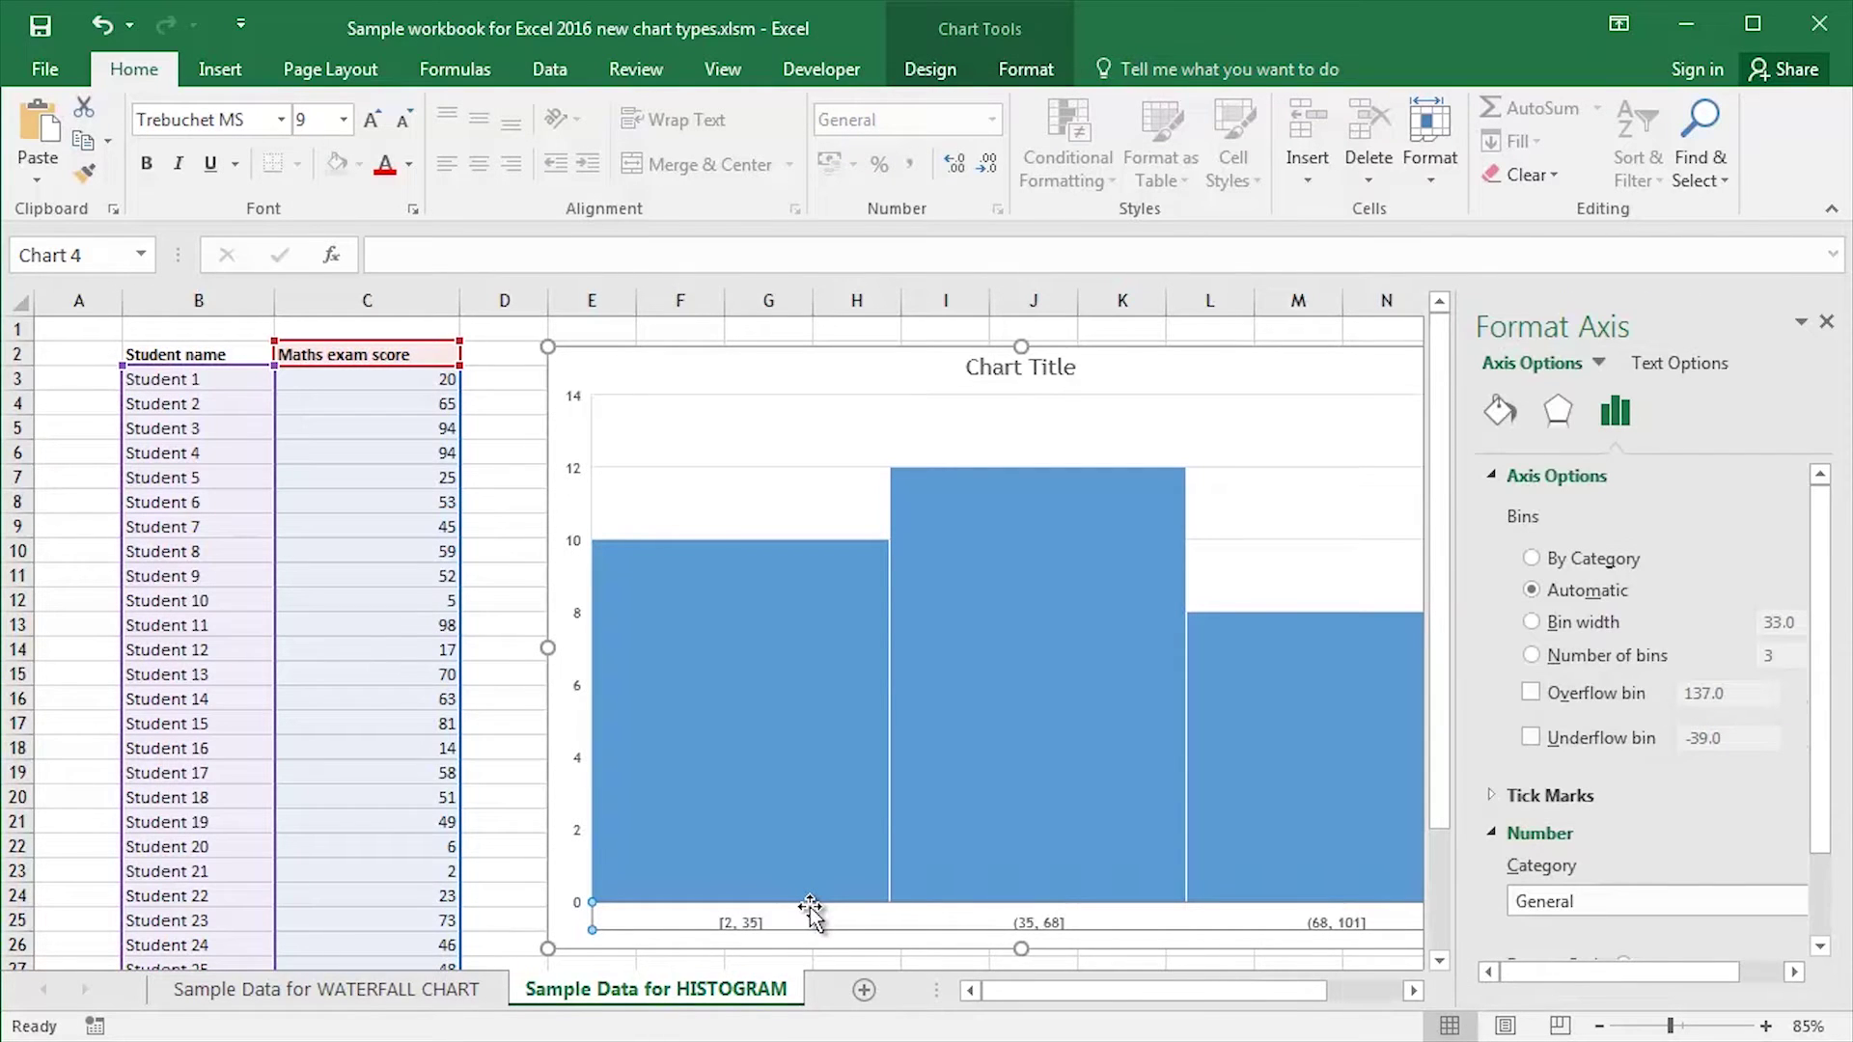
left_click(1533, 656)
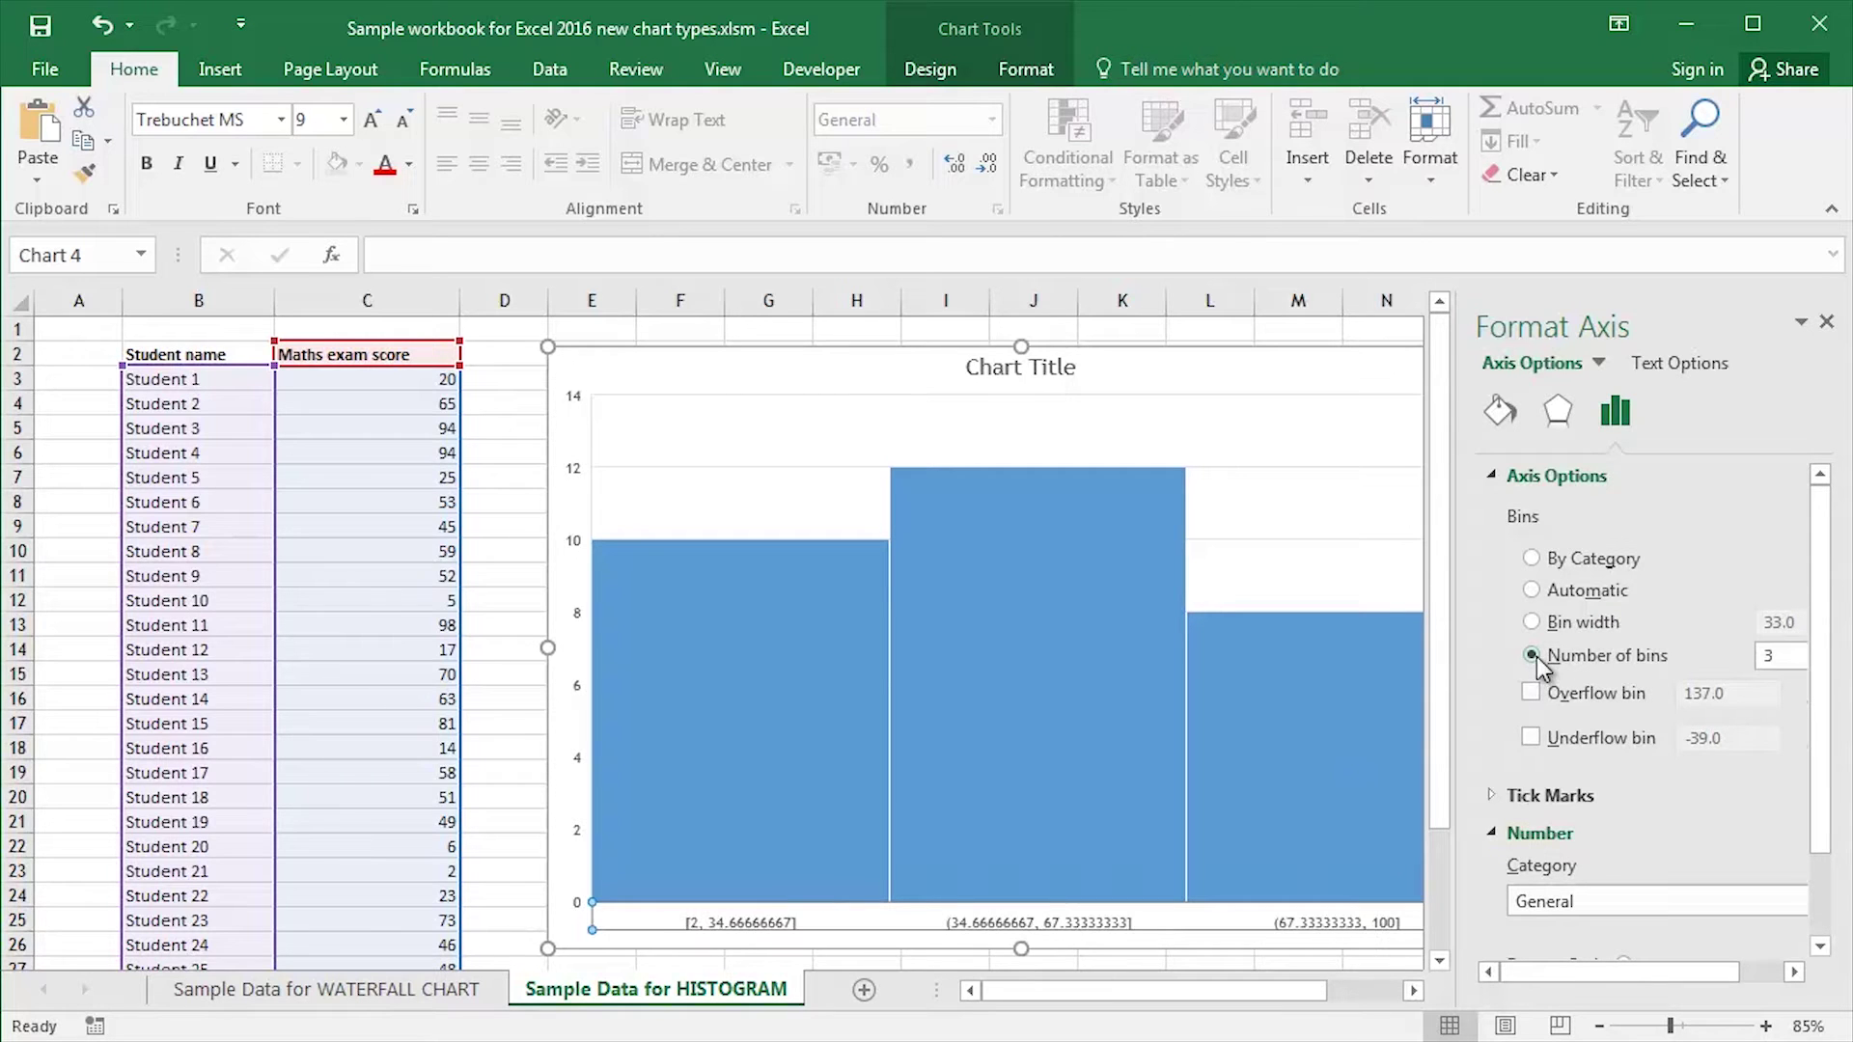
double_click(1774, 656)
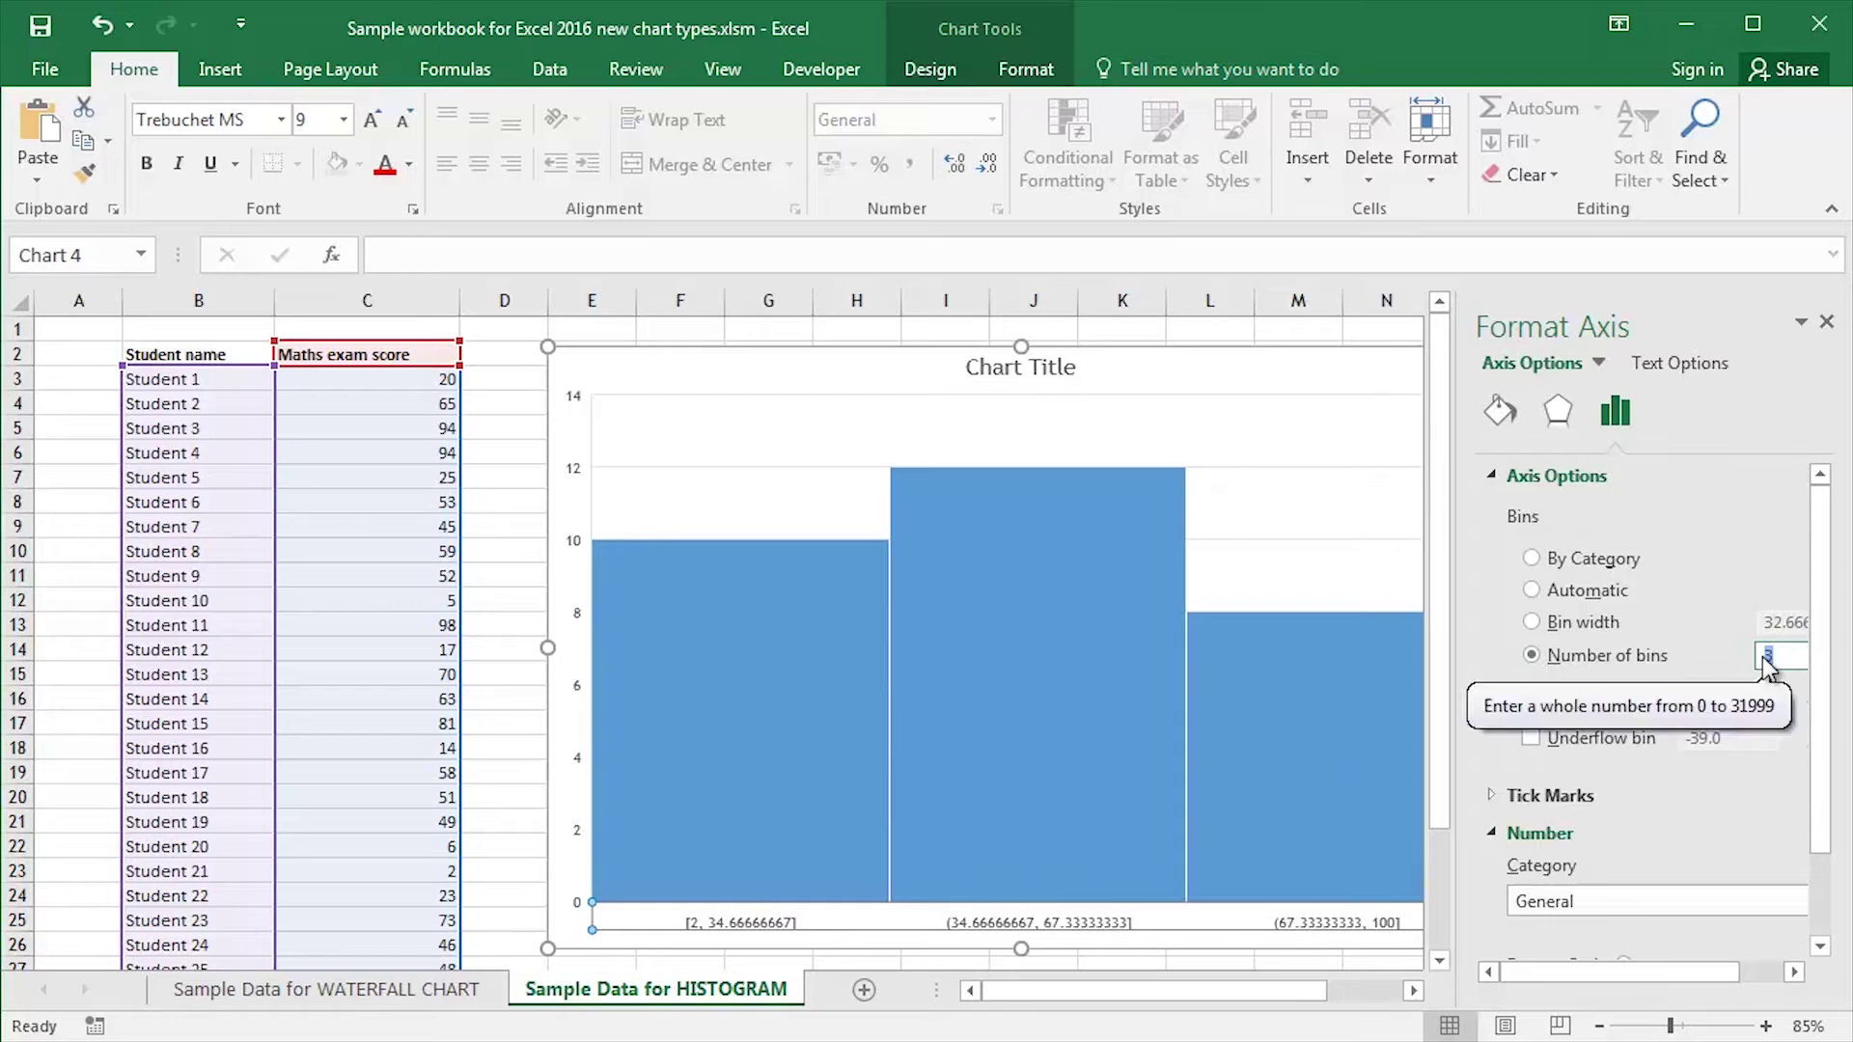
type("7")
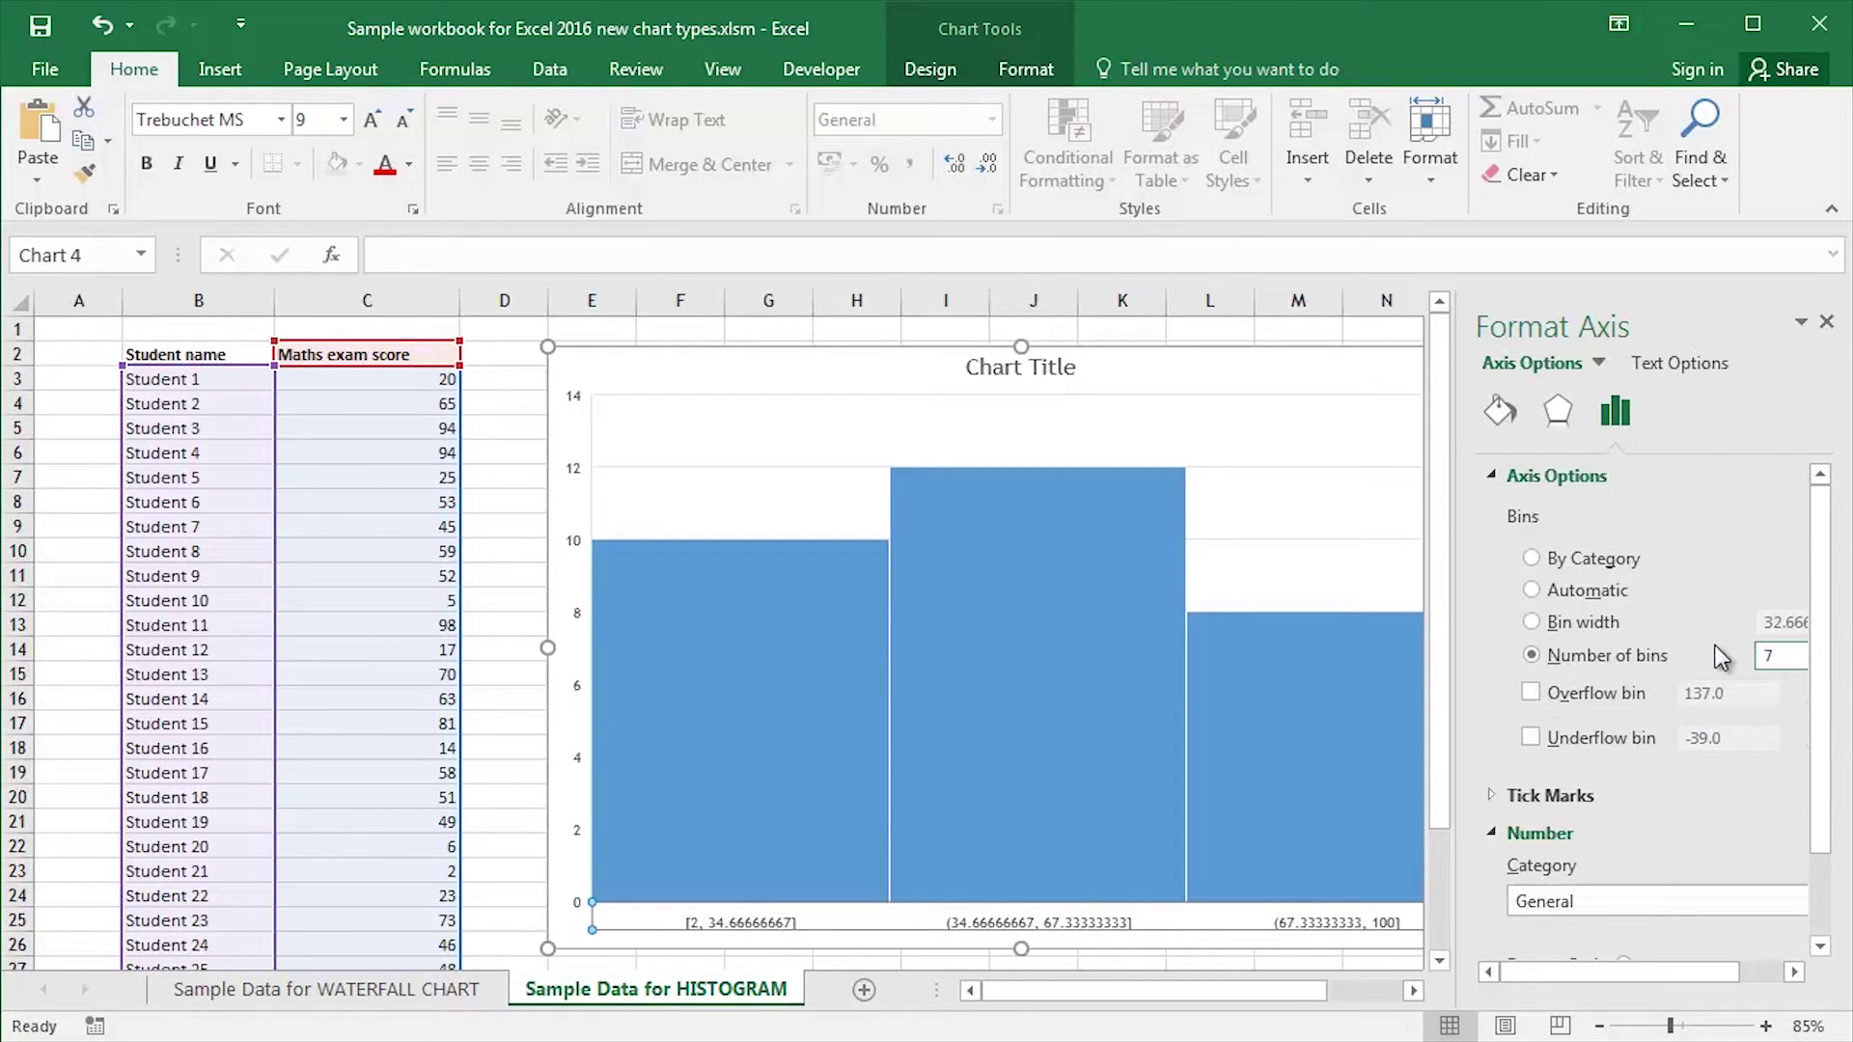
key("Return")
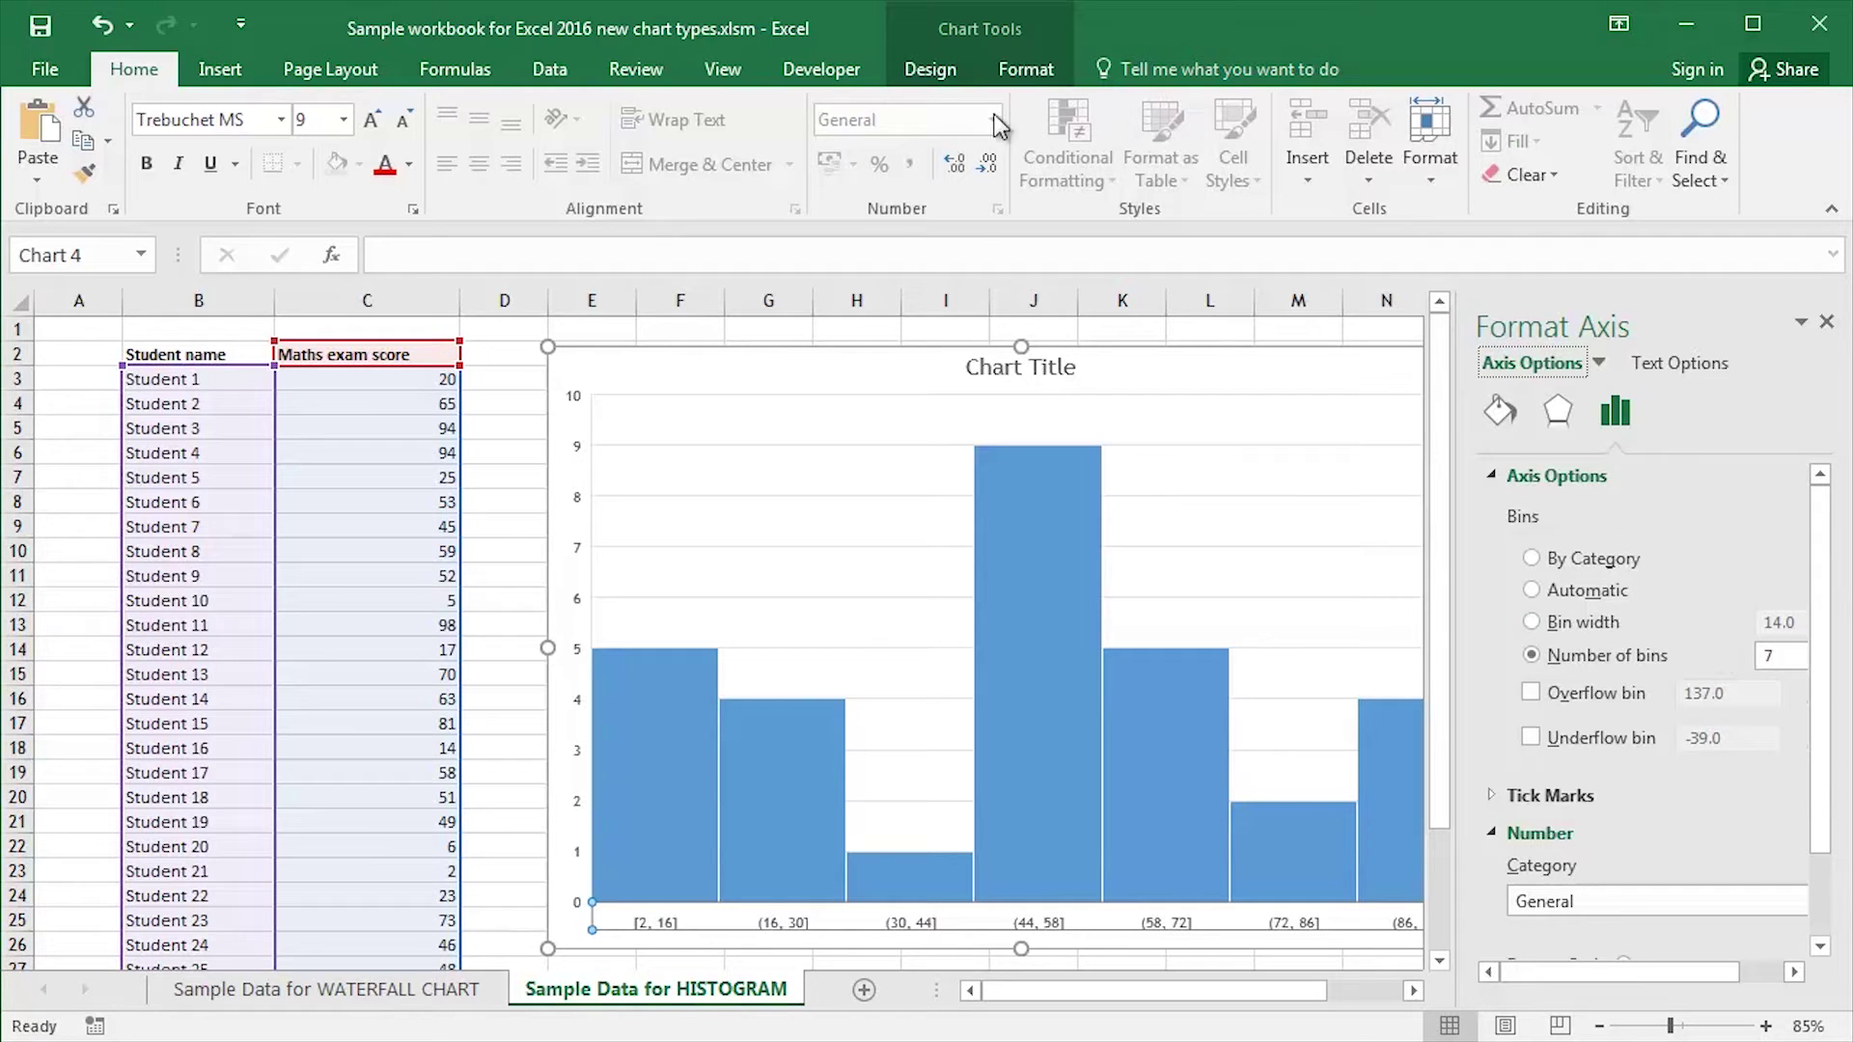
left_click(931, 70)
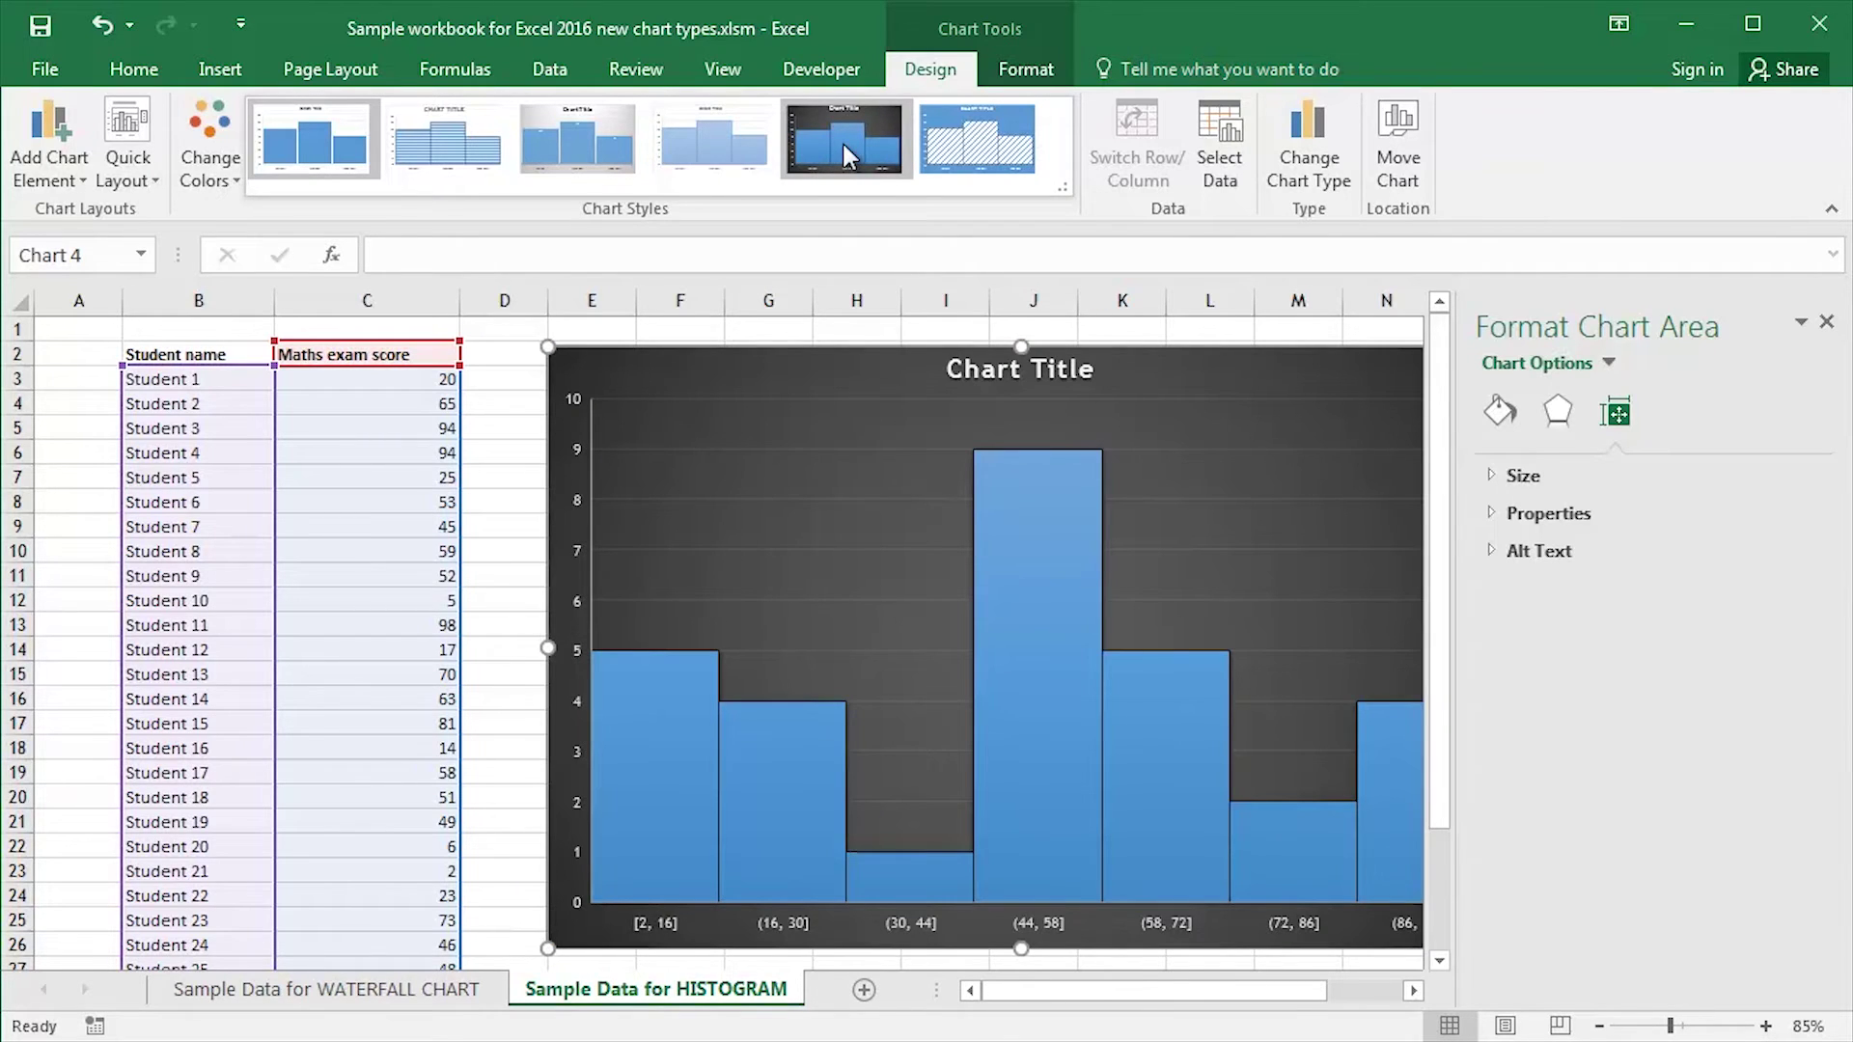
Apply the dark chart style with its charcoal background and white title text.
left_click(842, 143)
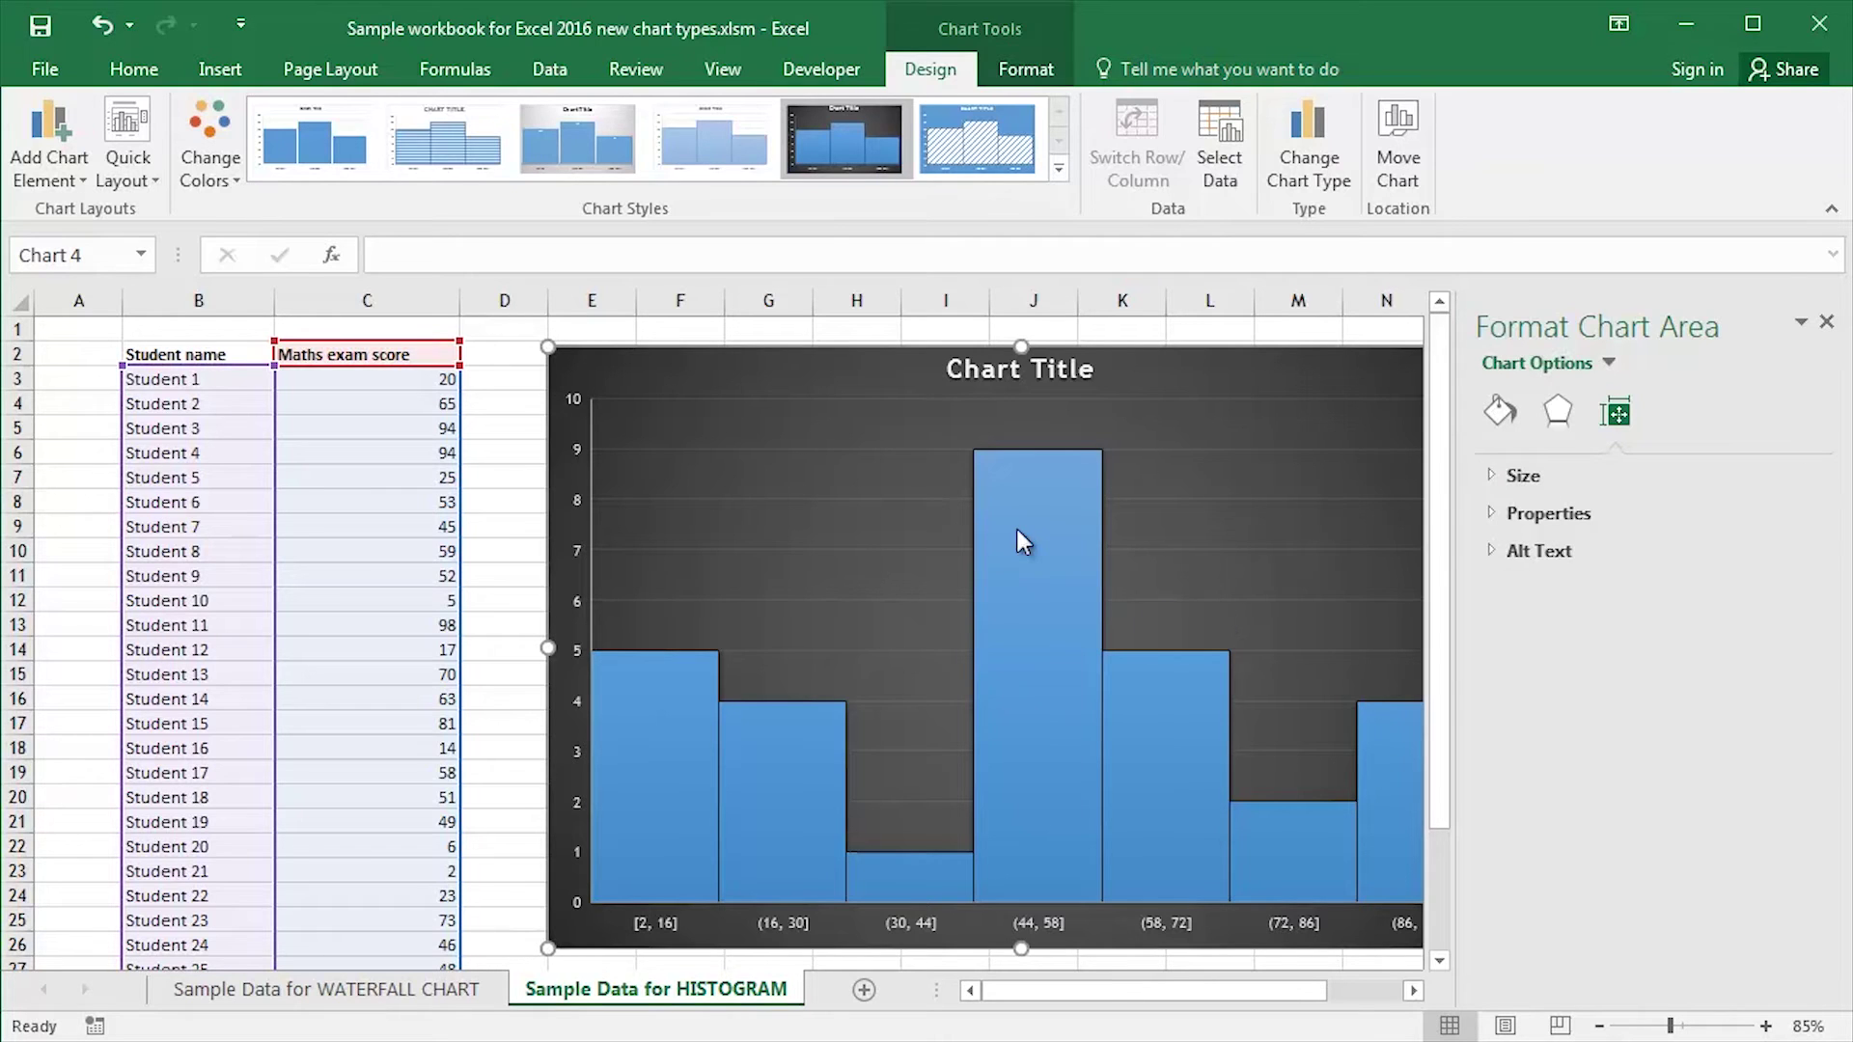
mouse_move(1032, 527)
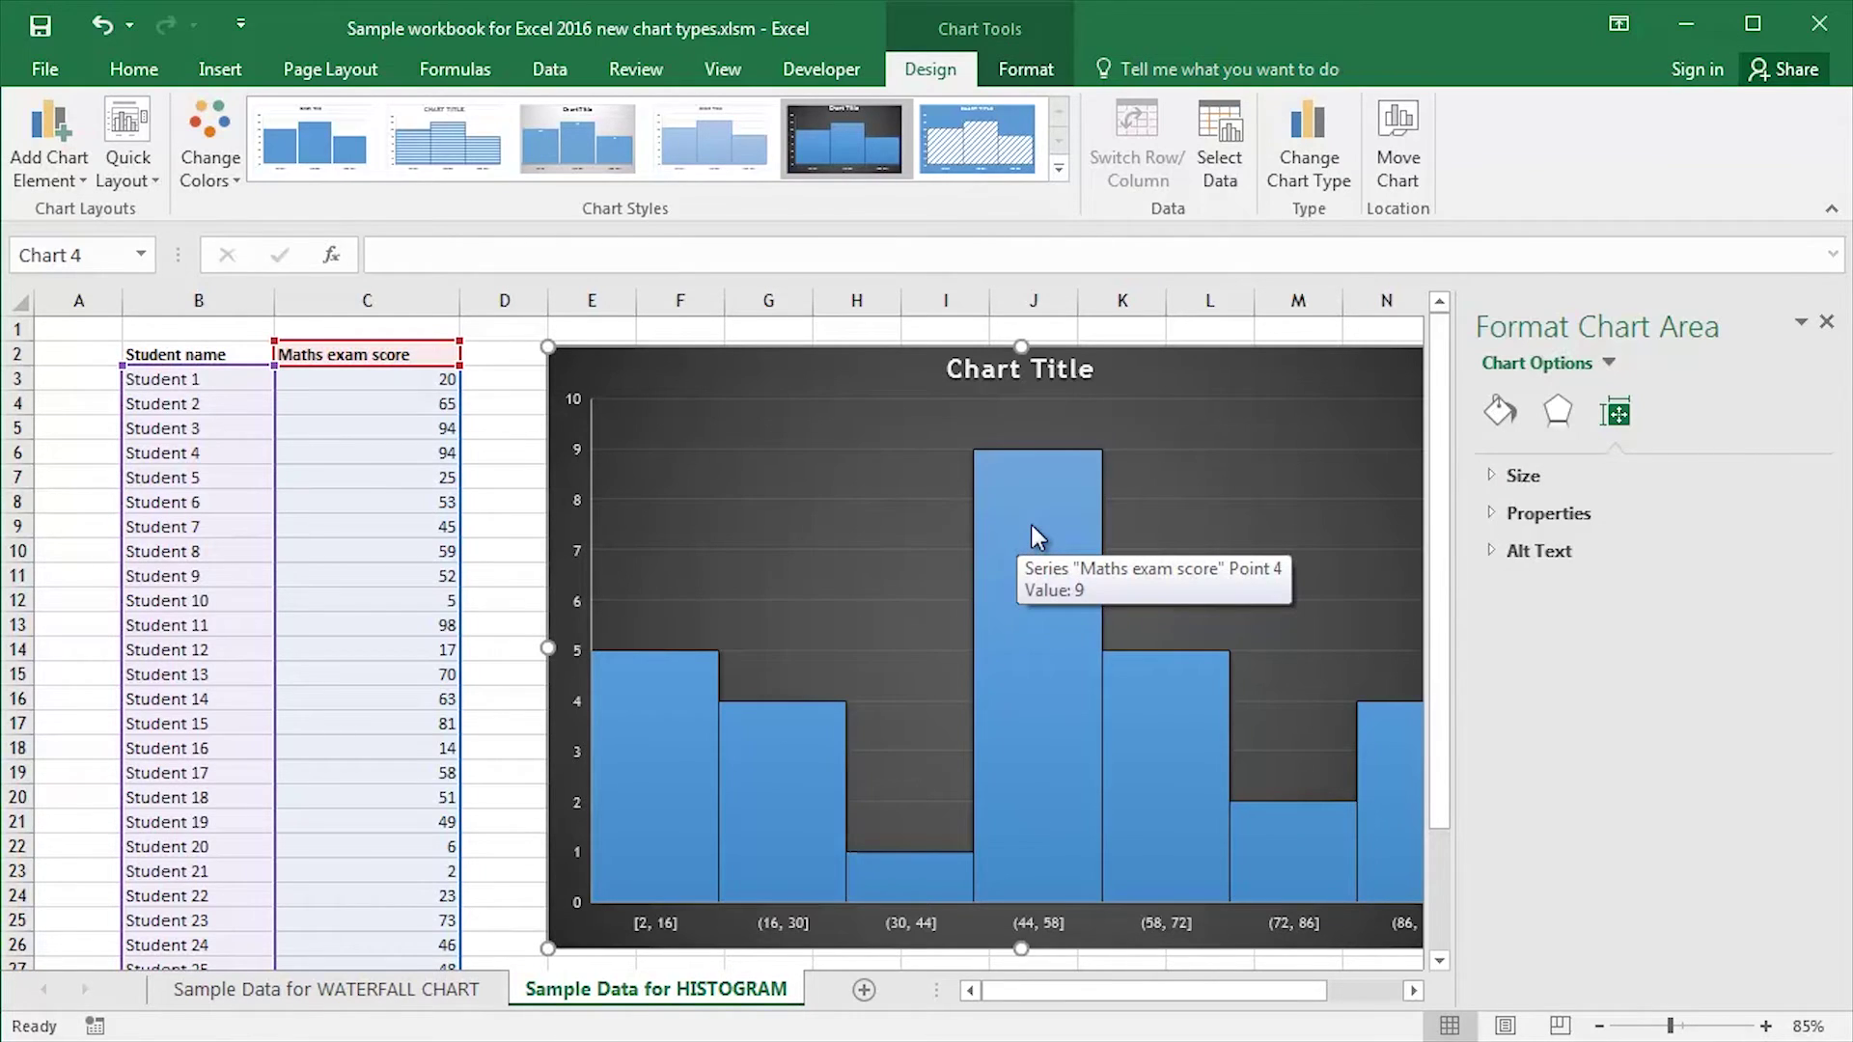
Give the bars a gradient fill with a light red first stop, fading pink to light blue.
right_click(1031, 529)
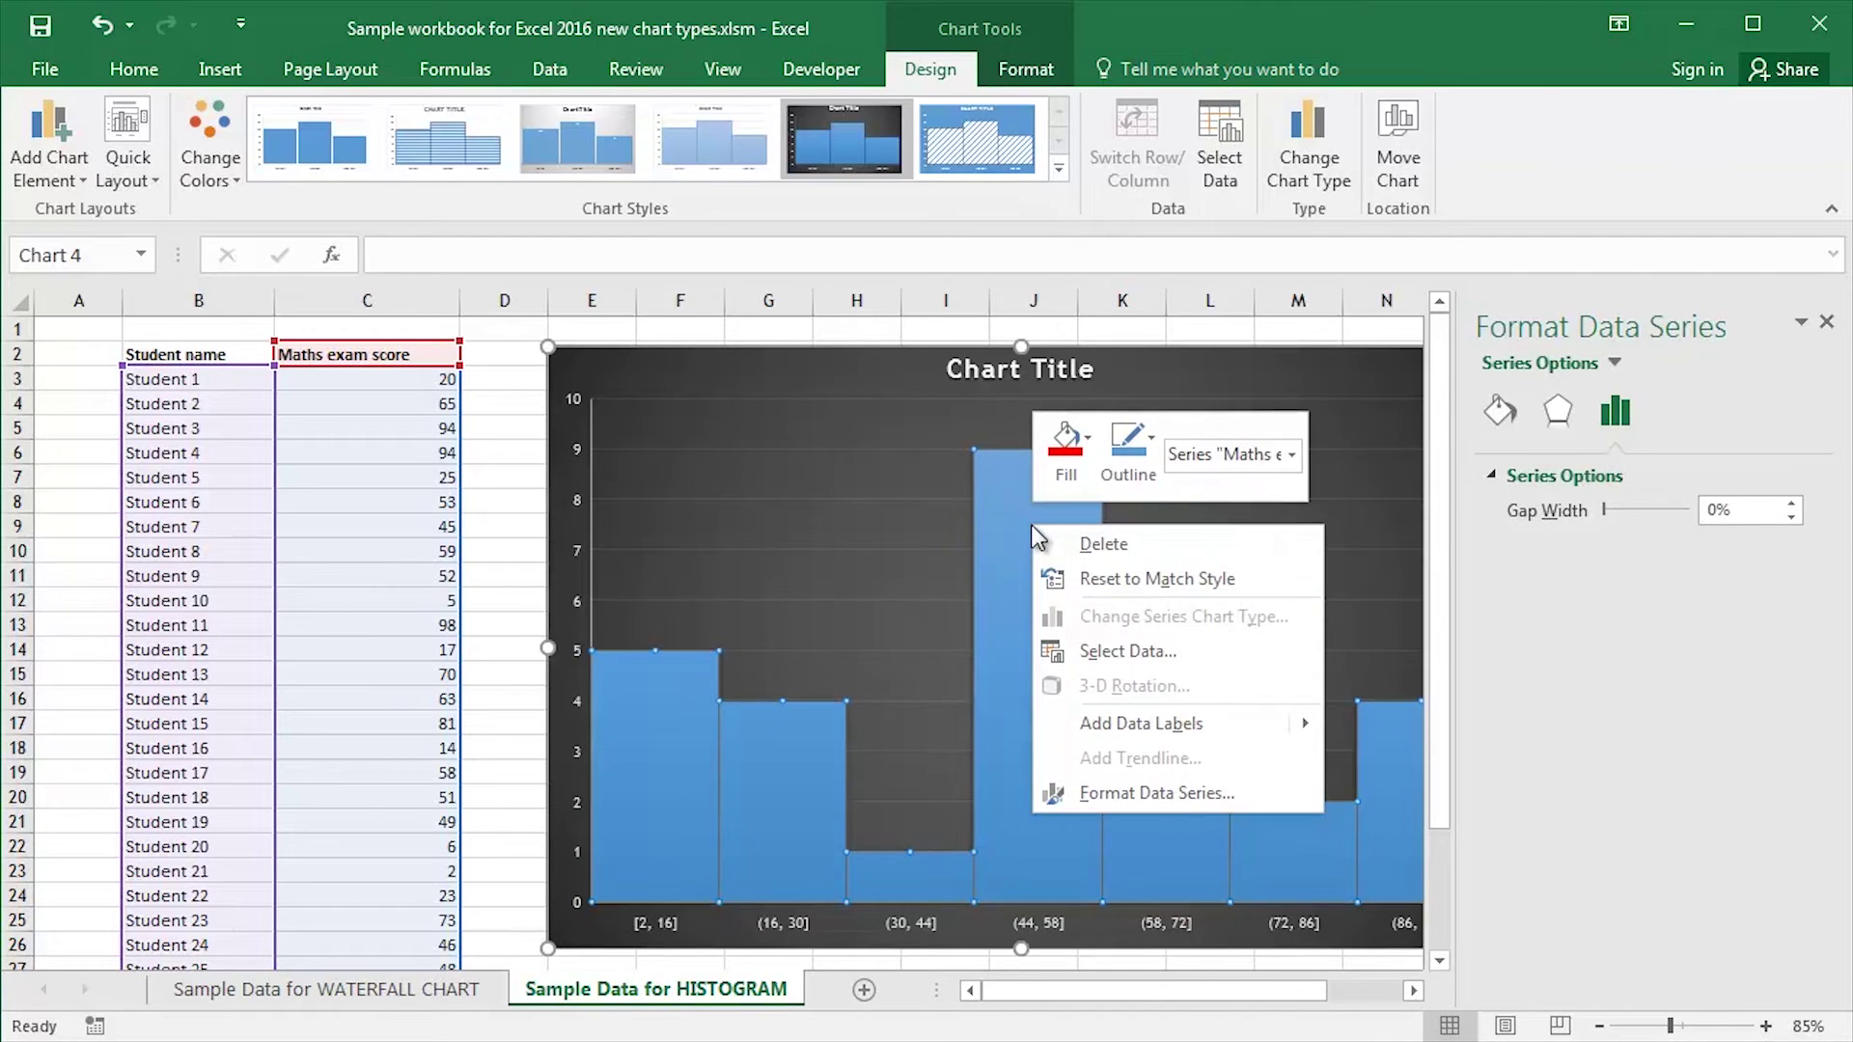
left_click(1112, 791)
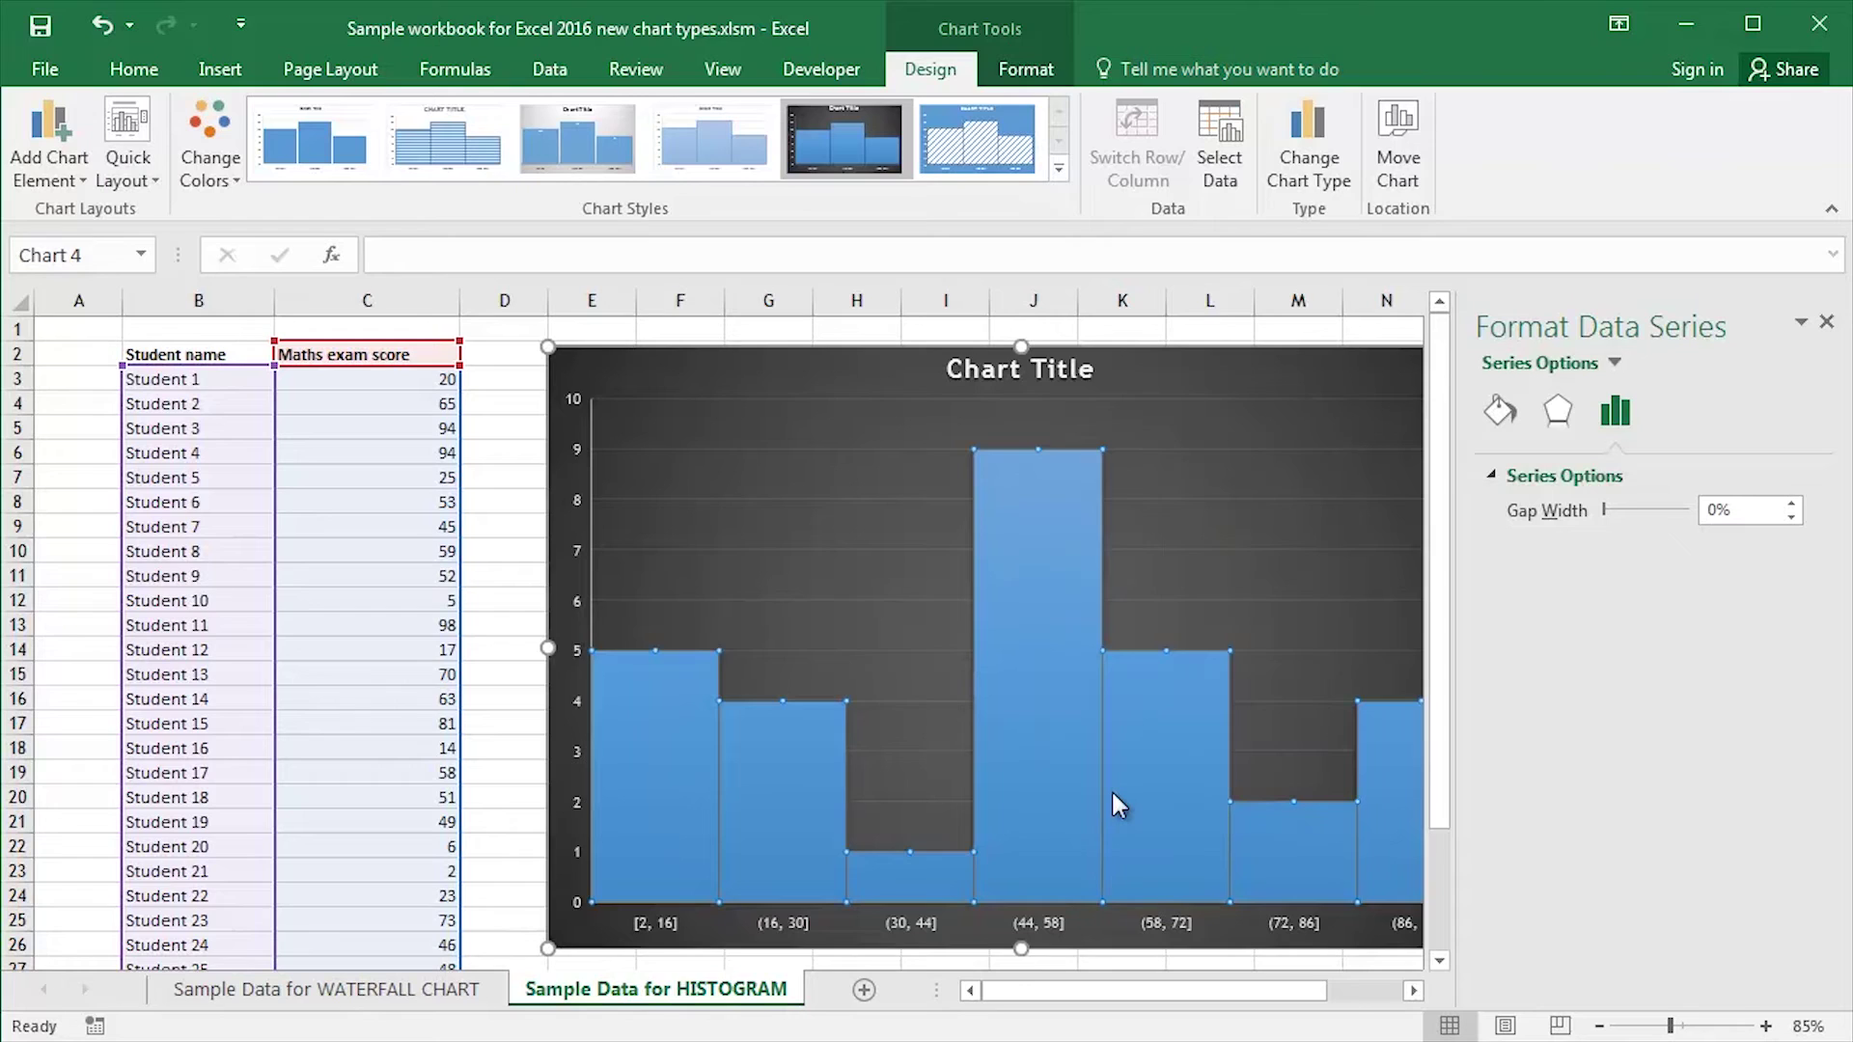
mouse_move(1114, 792)
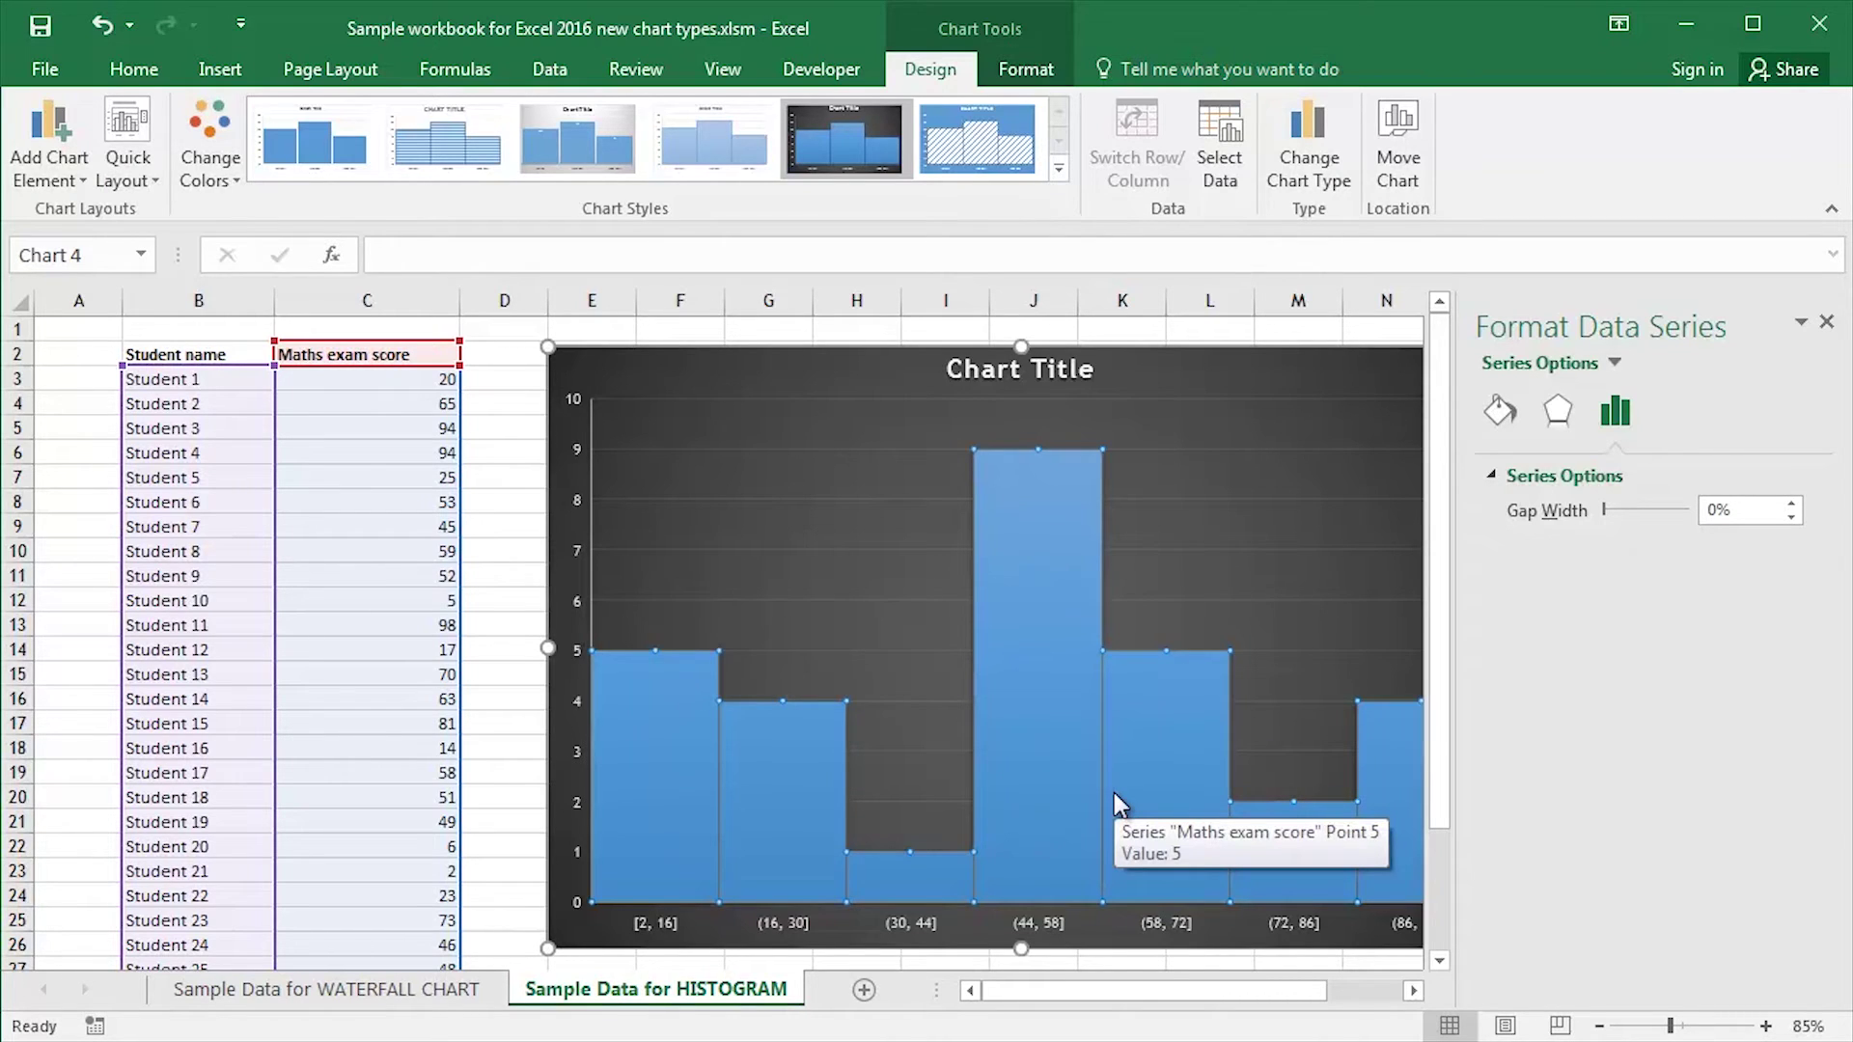
left_click(1498, 415)
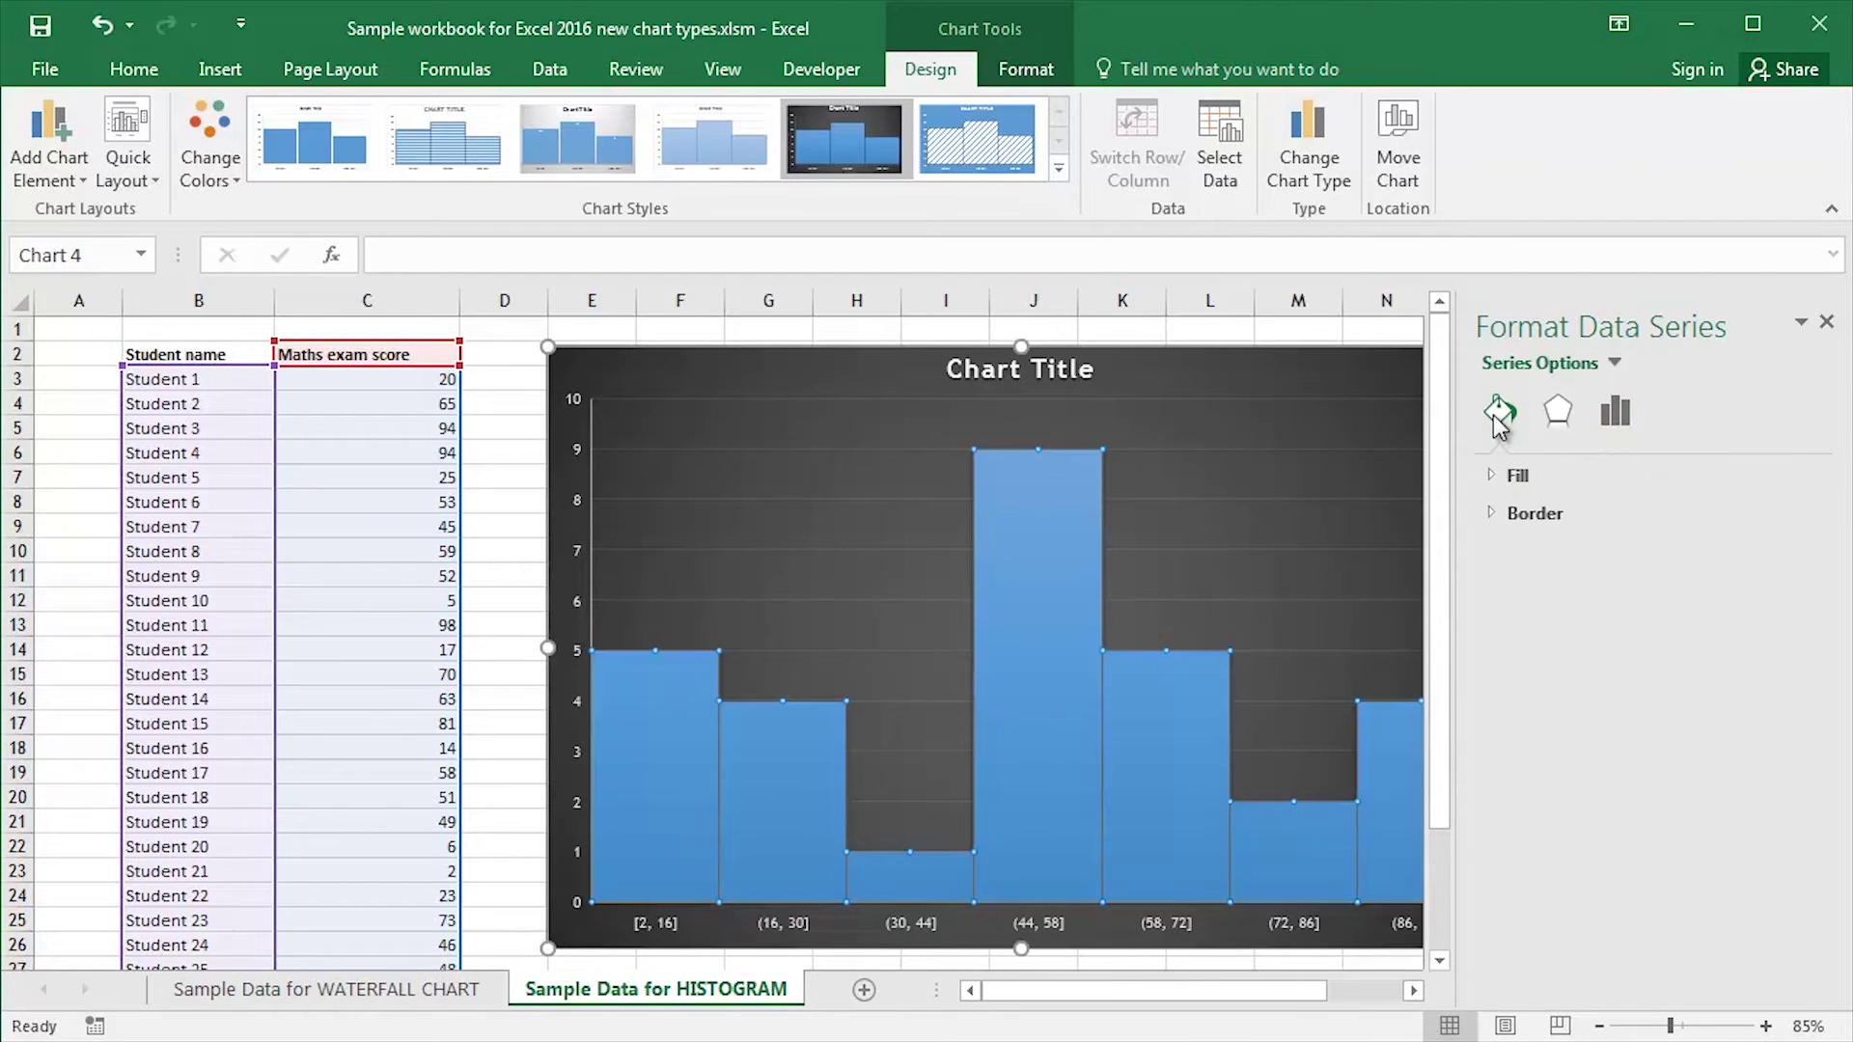
left_click(1486, 476)
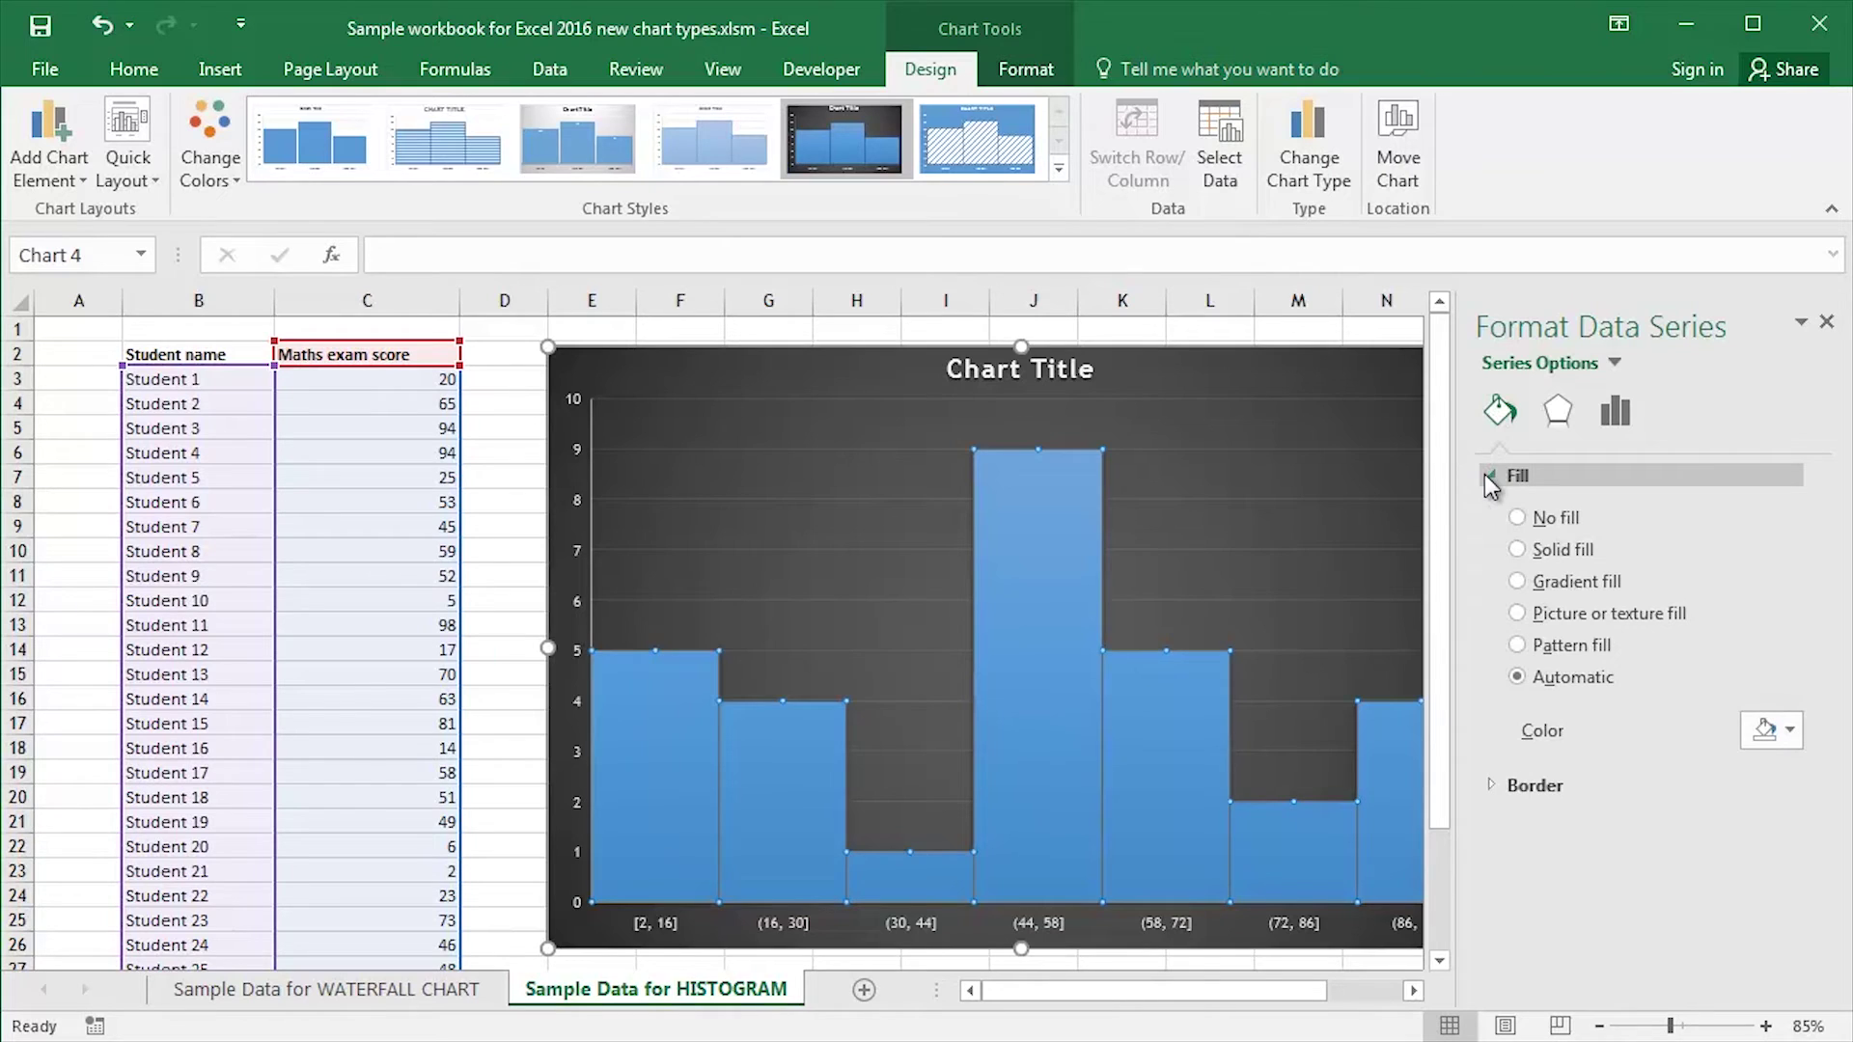
left_click(1518, 582)
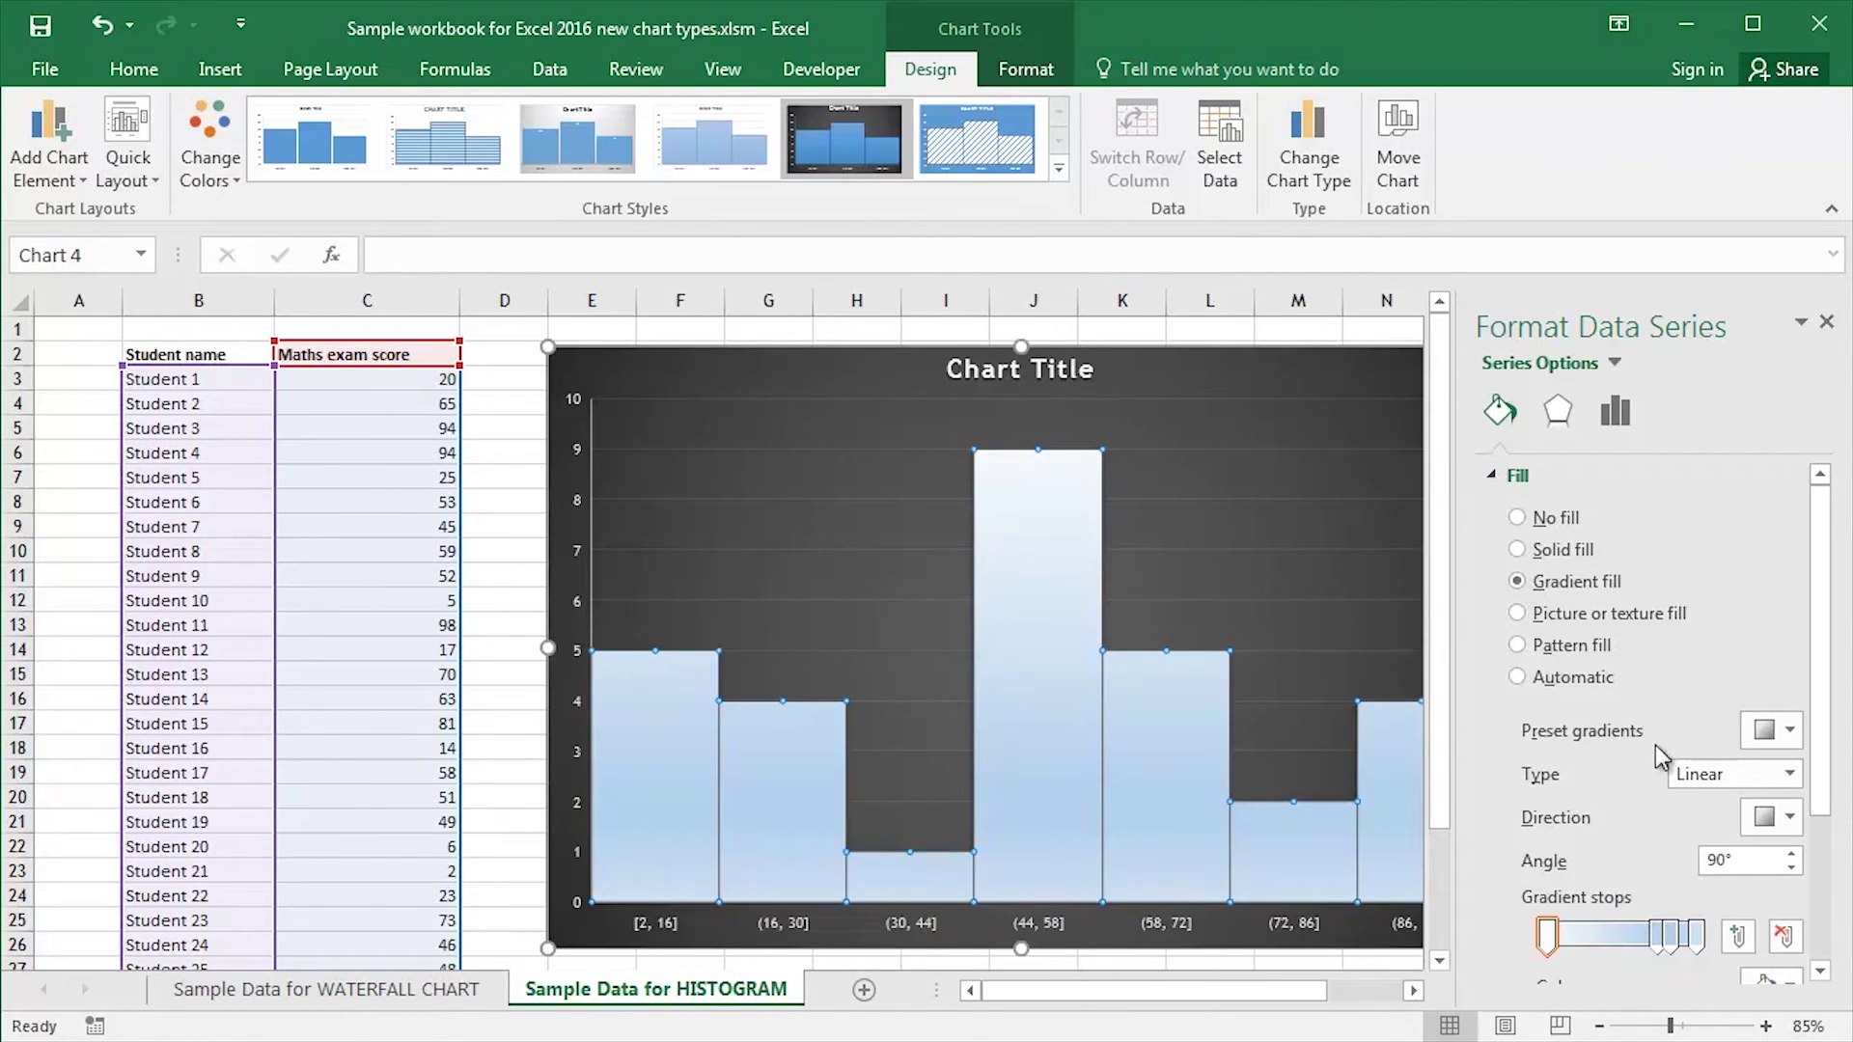
scroll(1824, 748, "down", 1)
scroll(1825, 748, "down", 3)
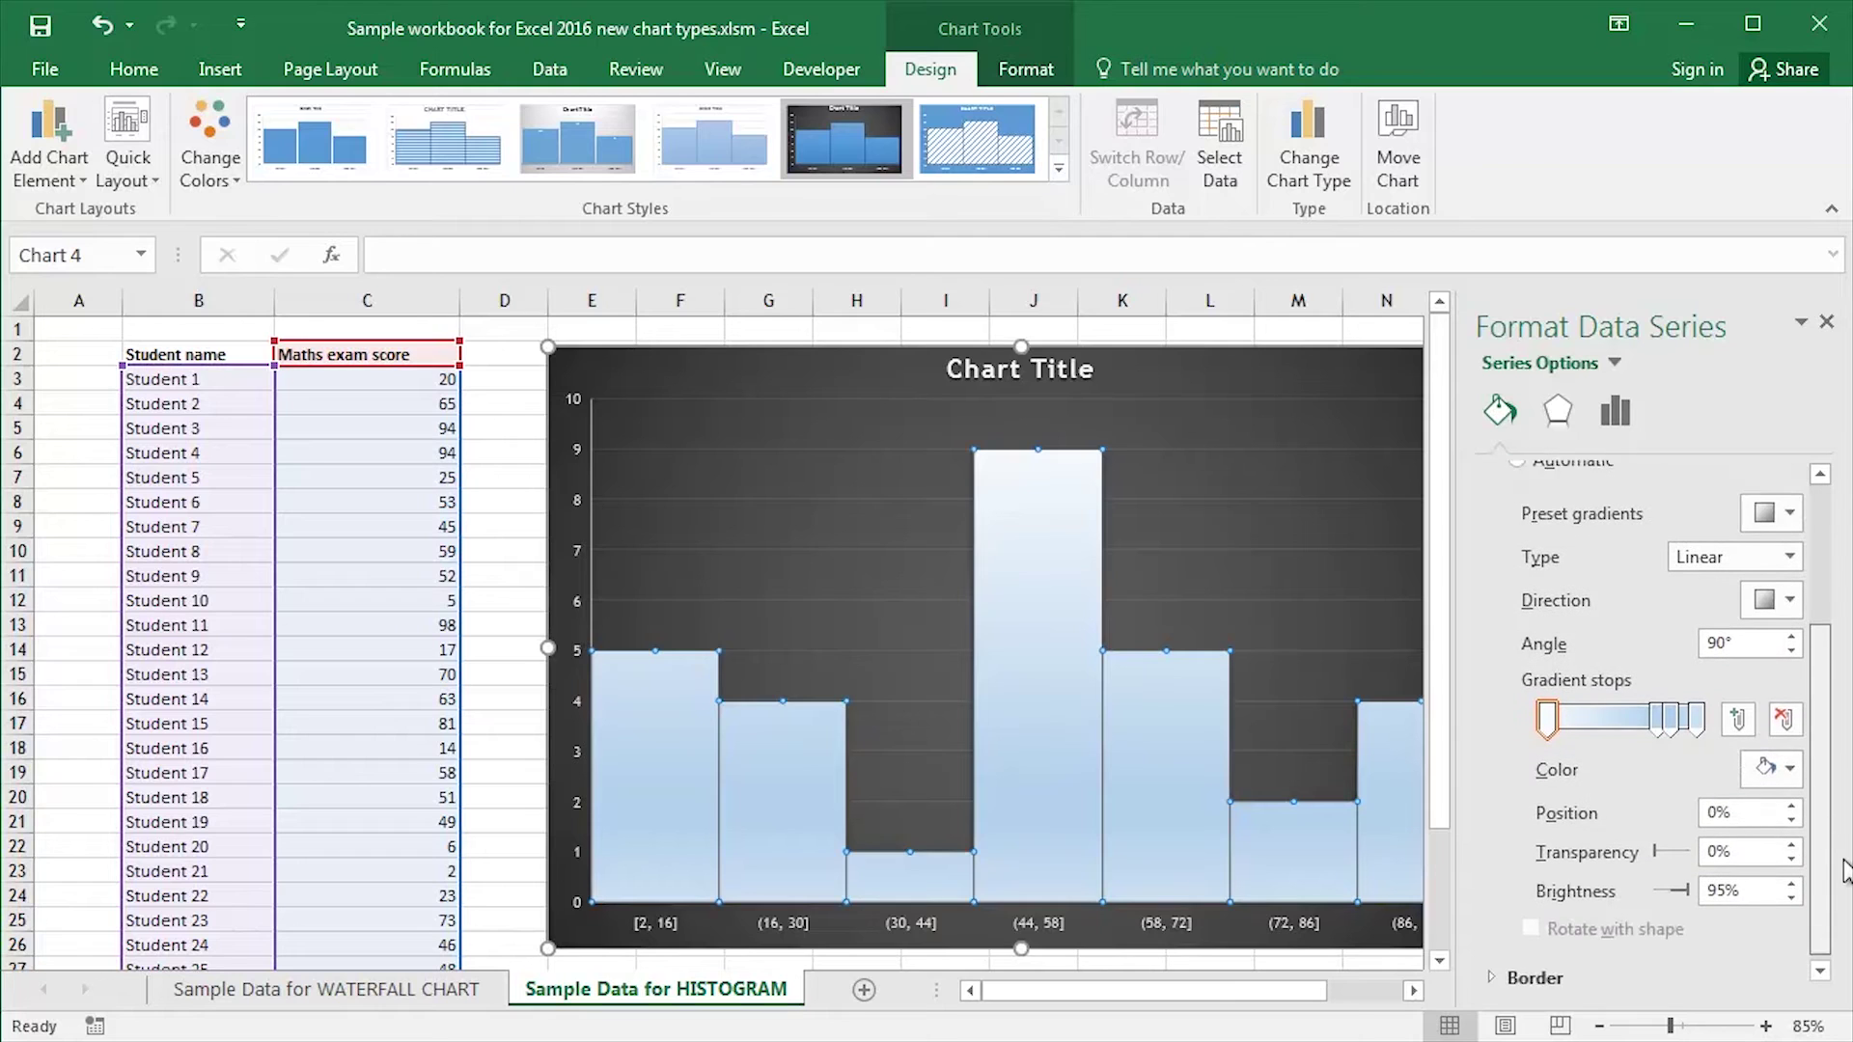
left_click(1793, 764)
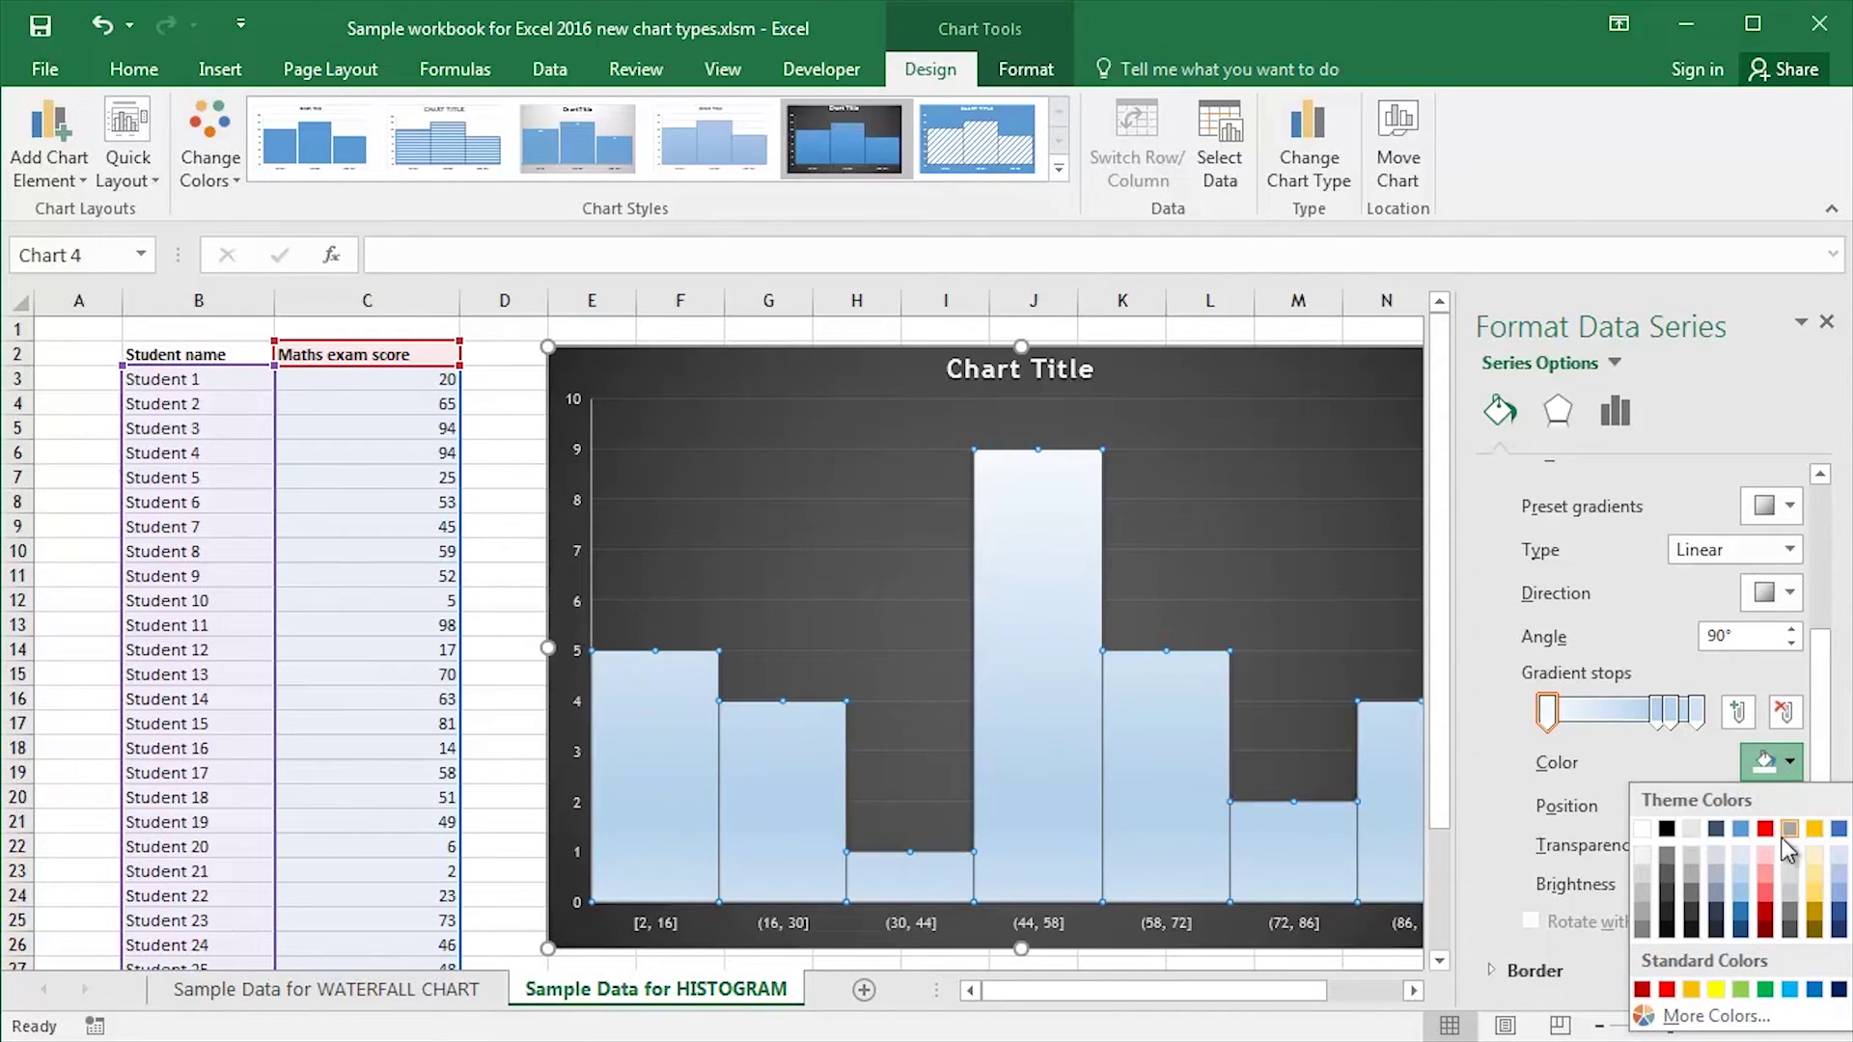
left_click(1766, 872)
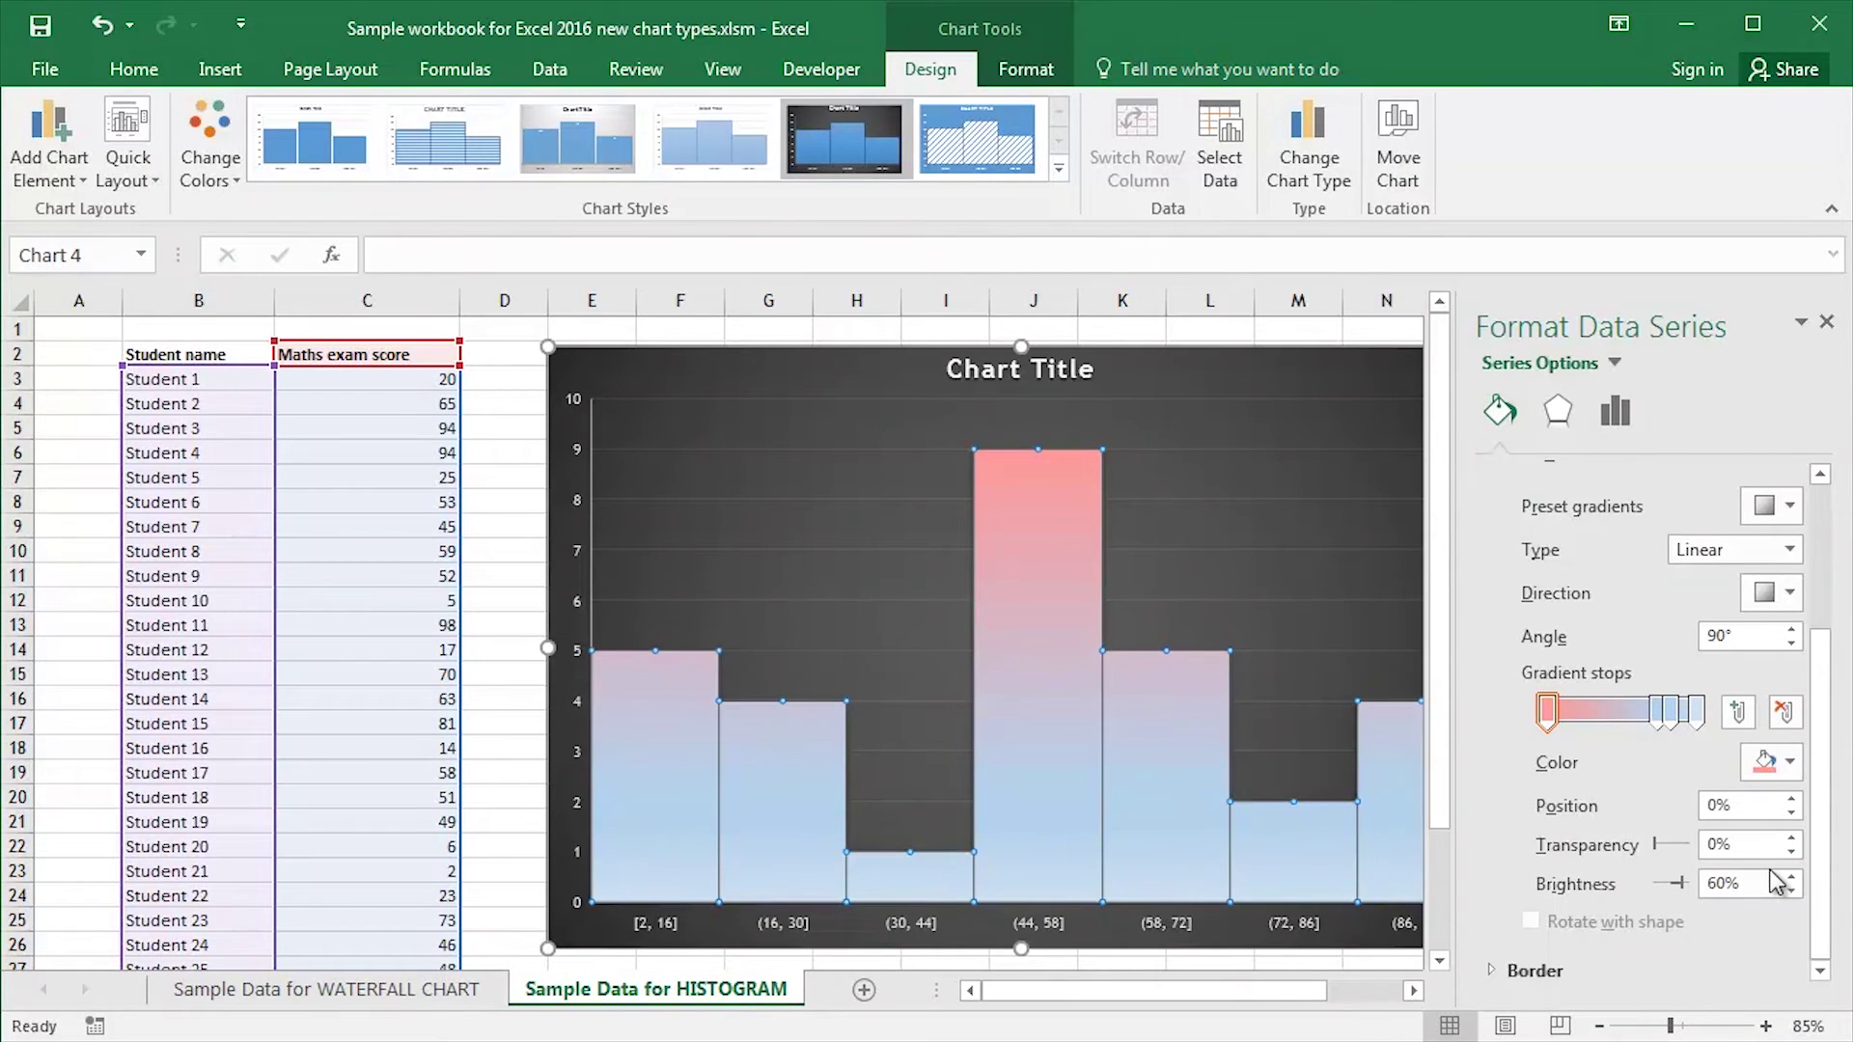
left_click(1827, 325)
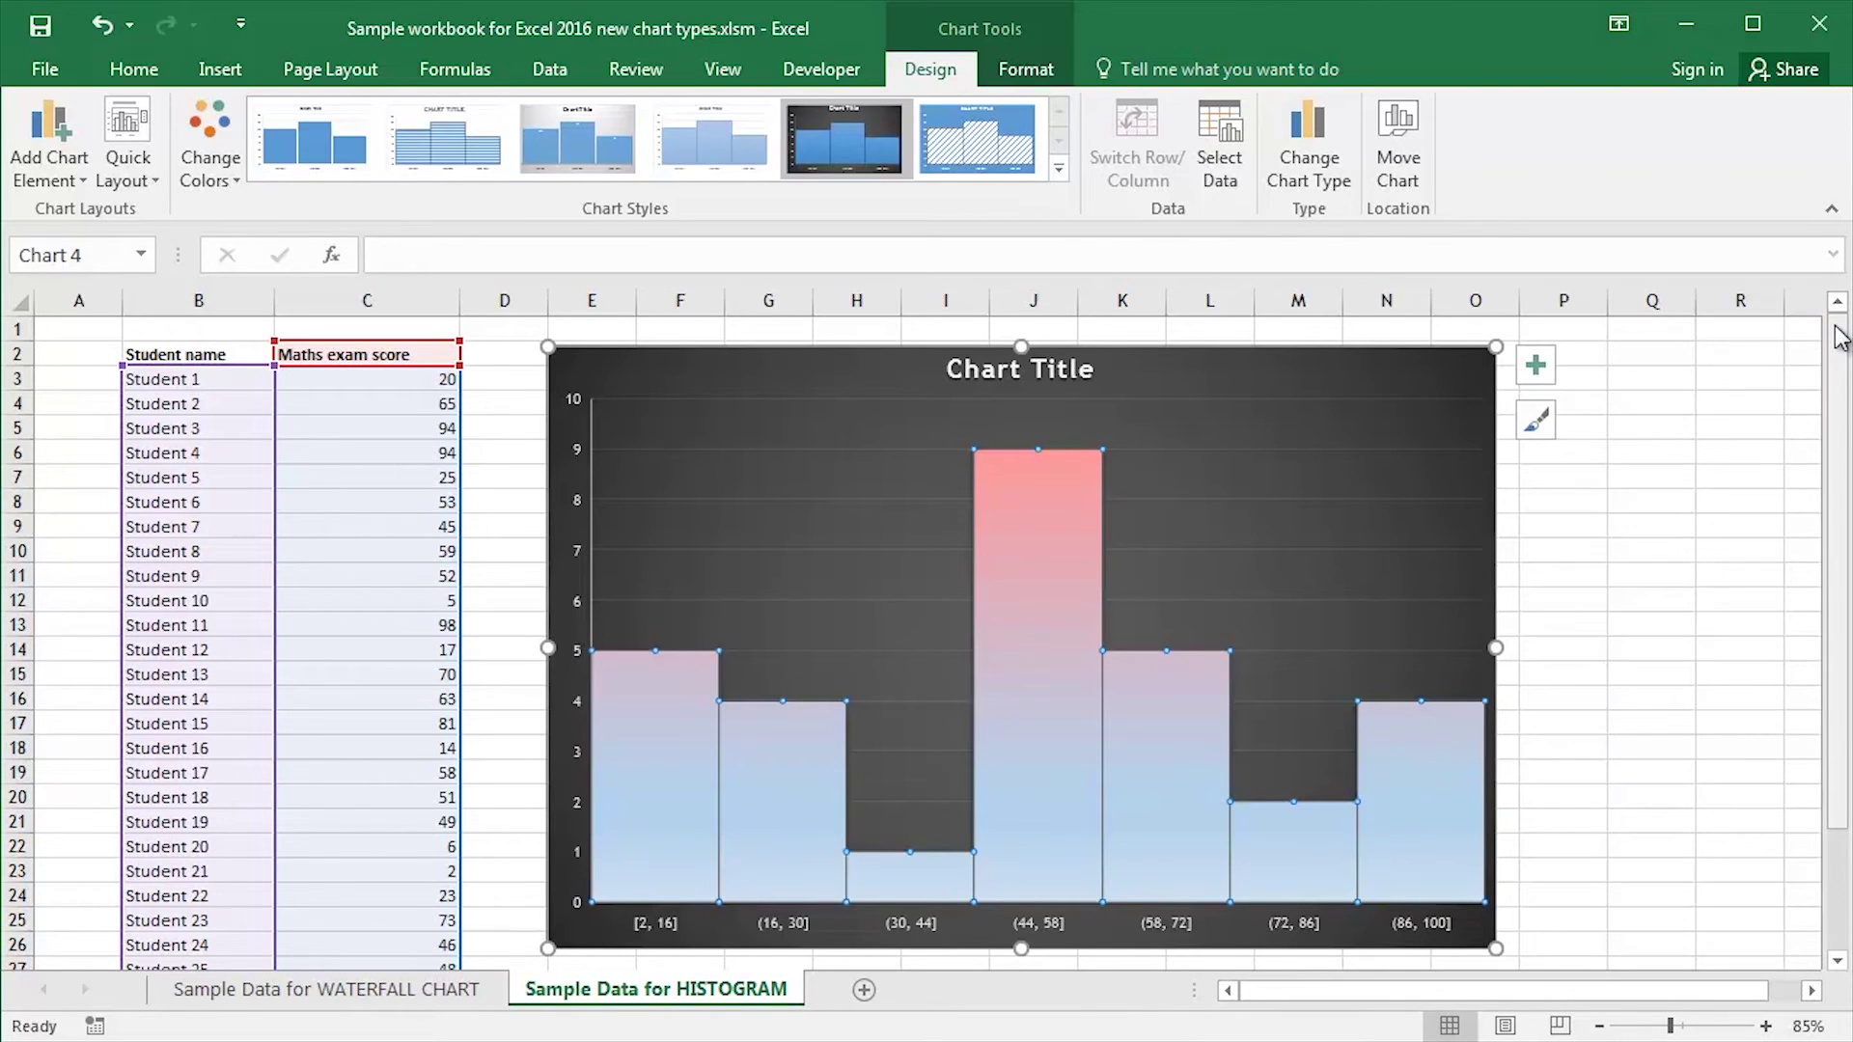
Uncheck Gridlines in Chart Elements to remove the horizontal gridlines.
left_click(1537, 367)
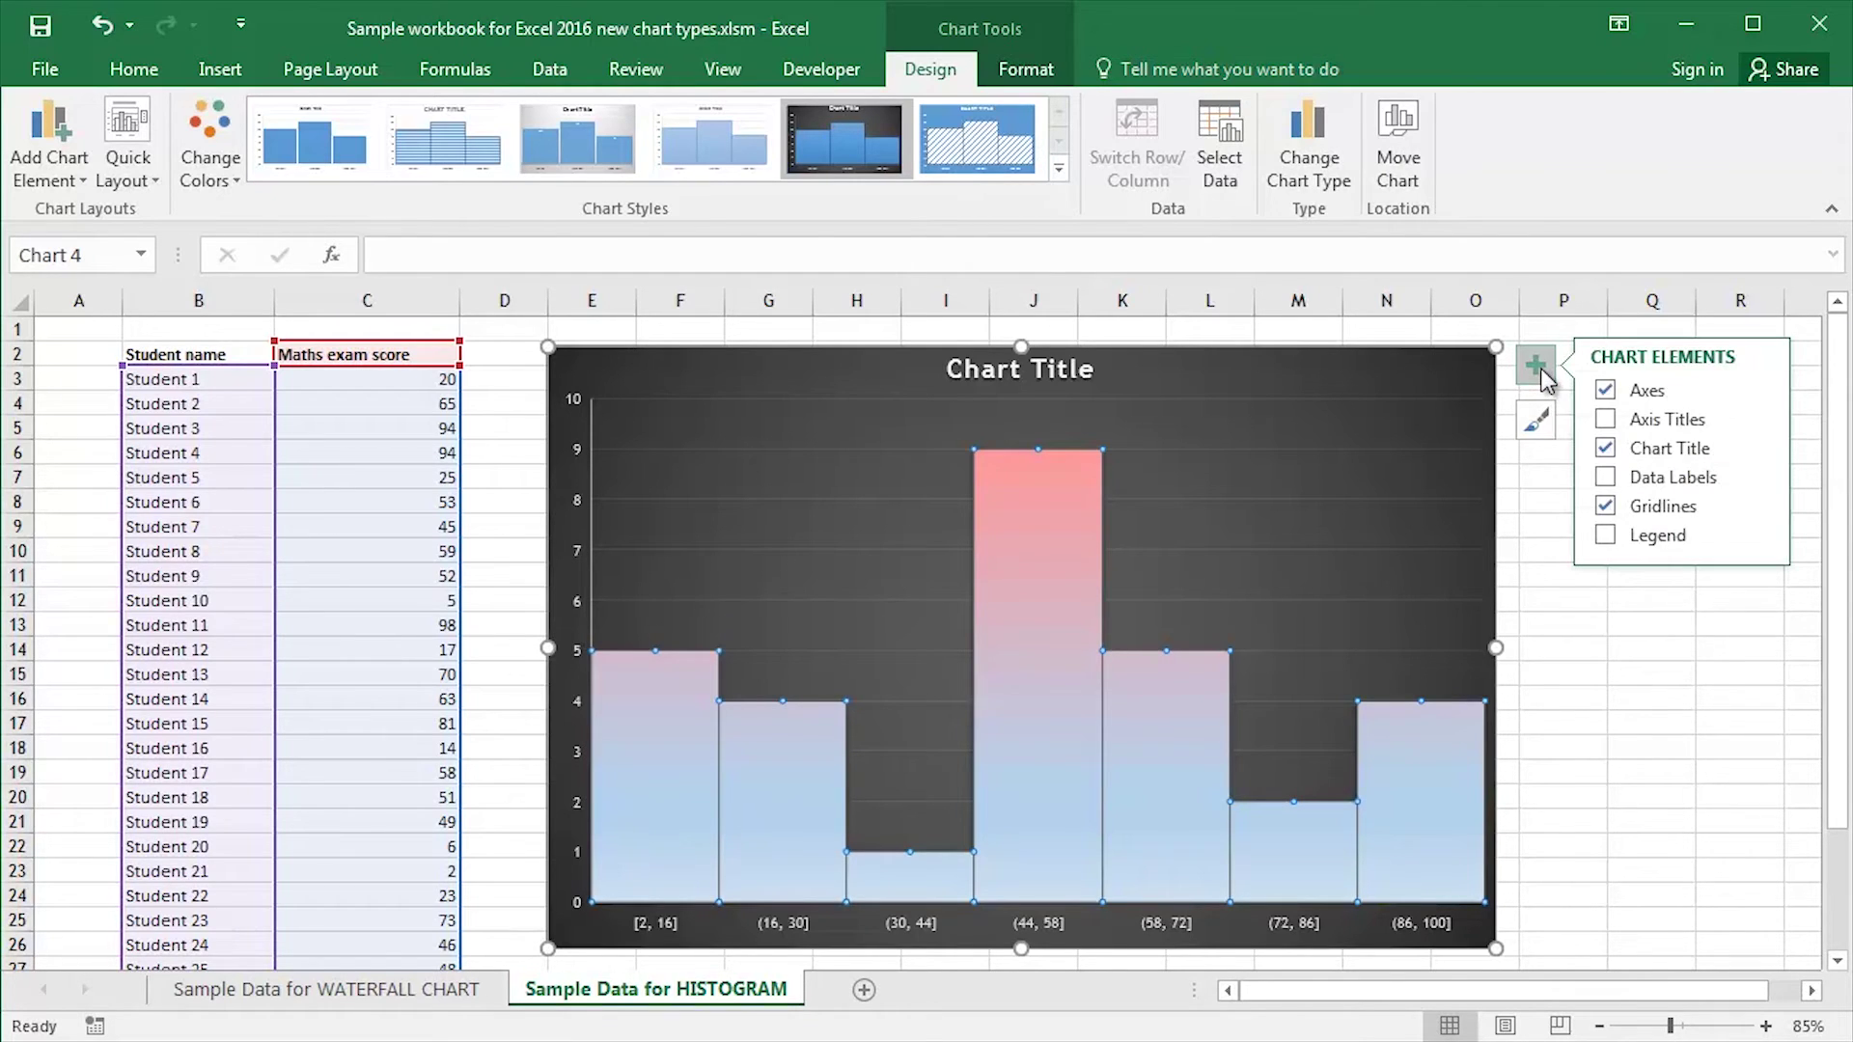
left_click(1606, 505)
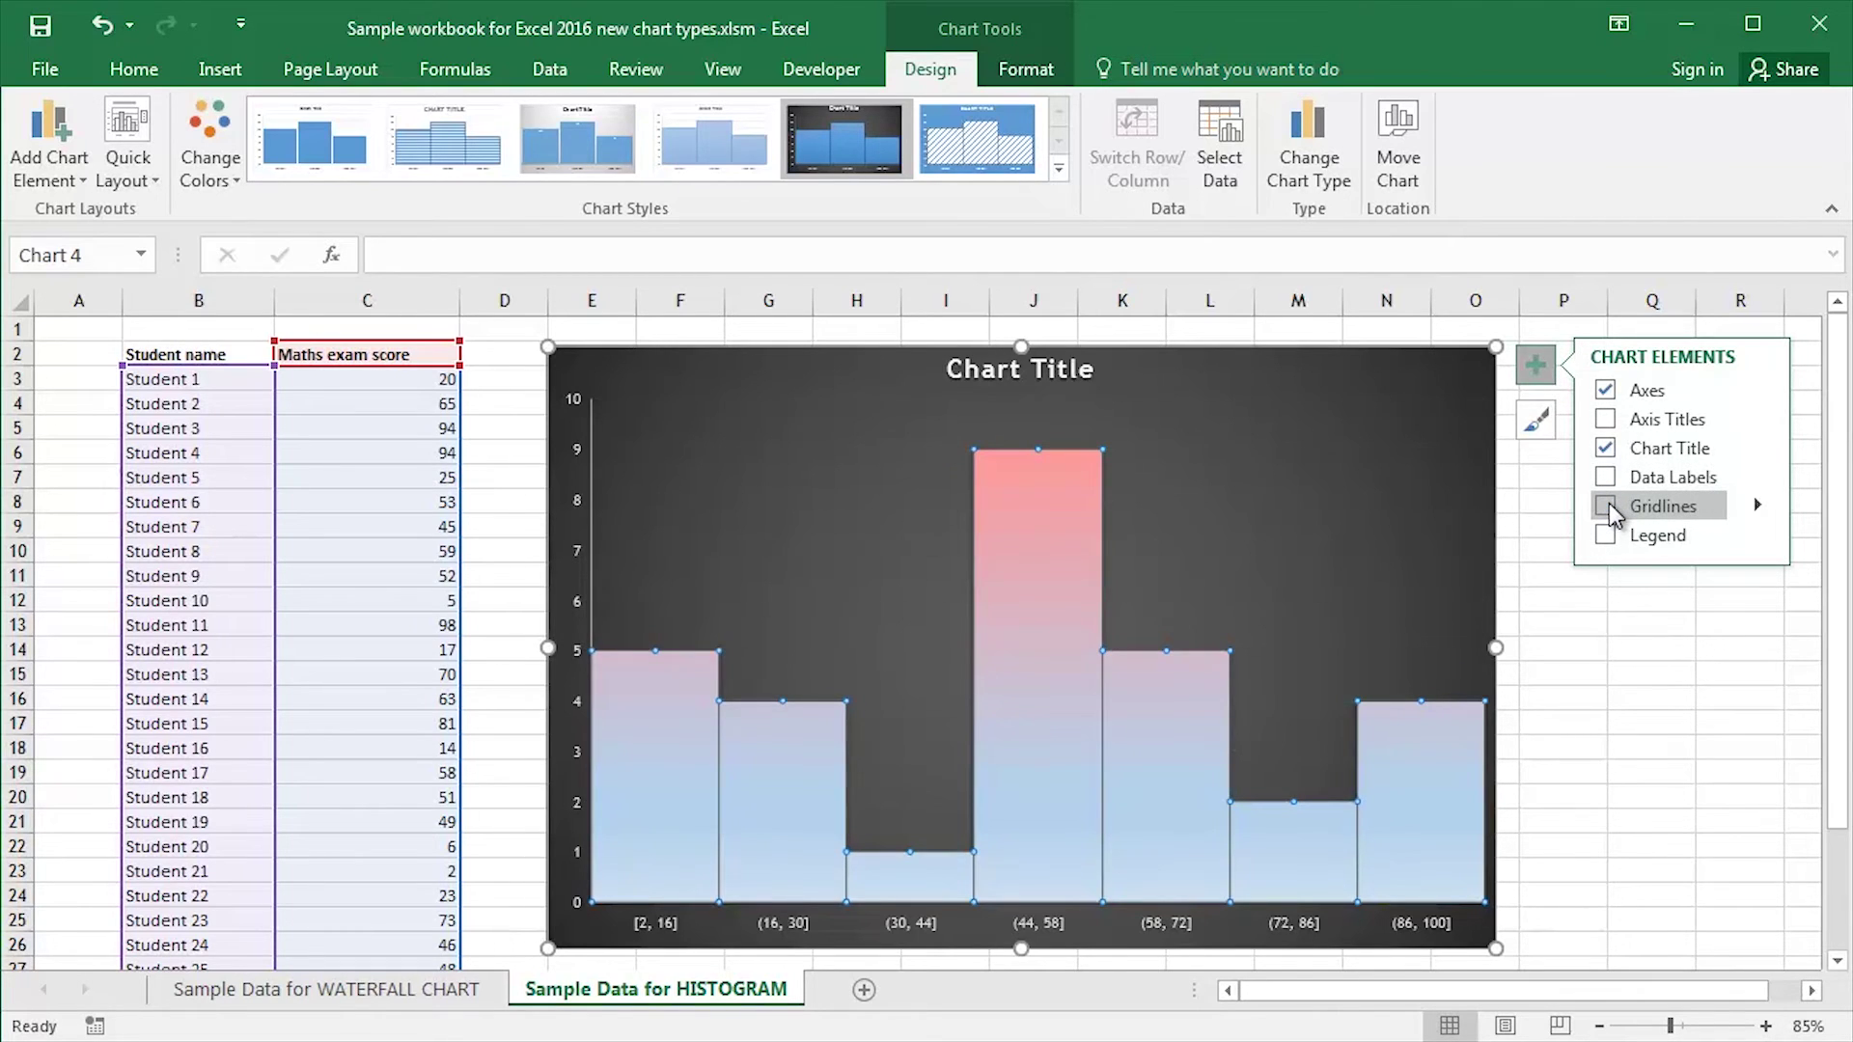
left_click(1540, 430)
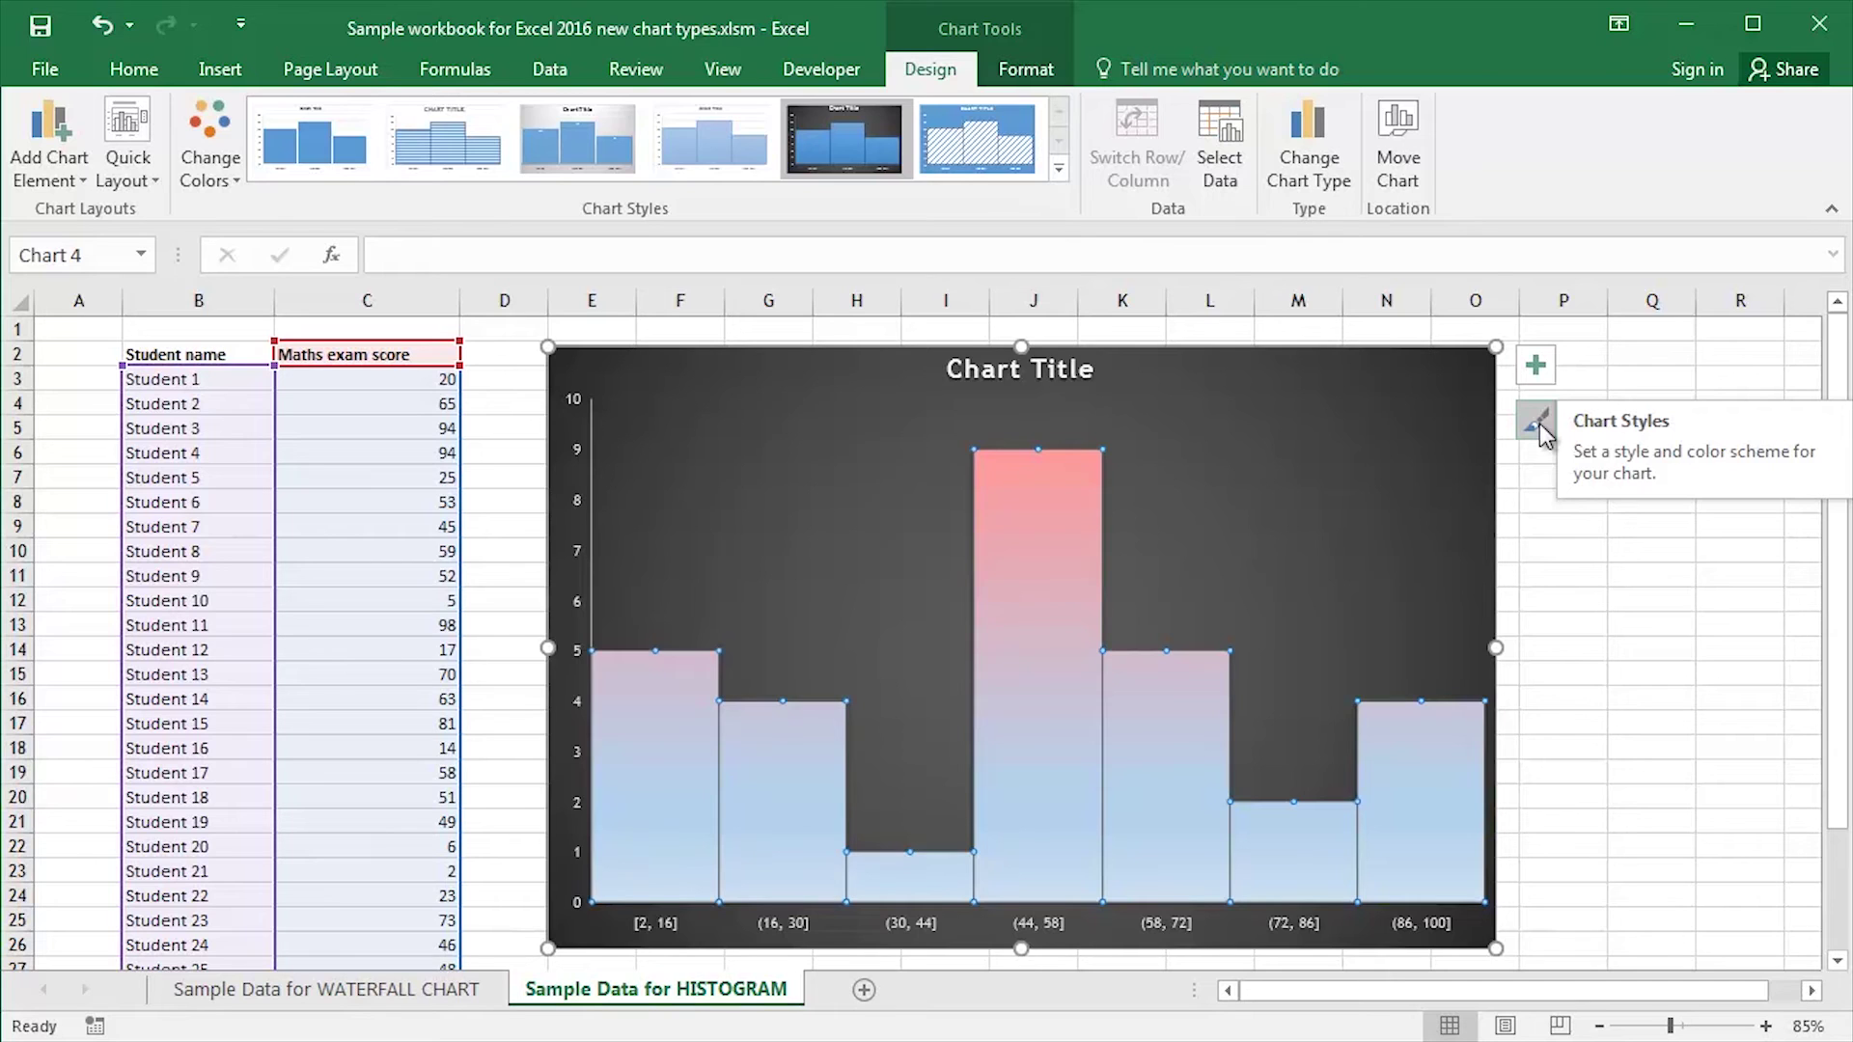
Recolour the bars with the yellow monochromatic palette from Chart Styles colours.
left_click(1538, 422)
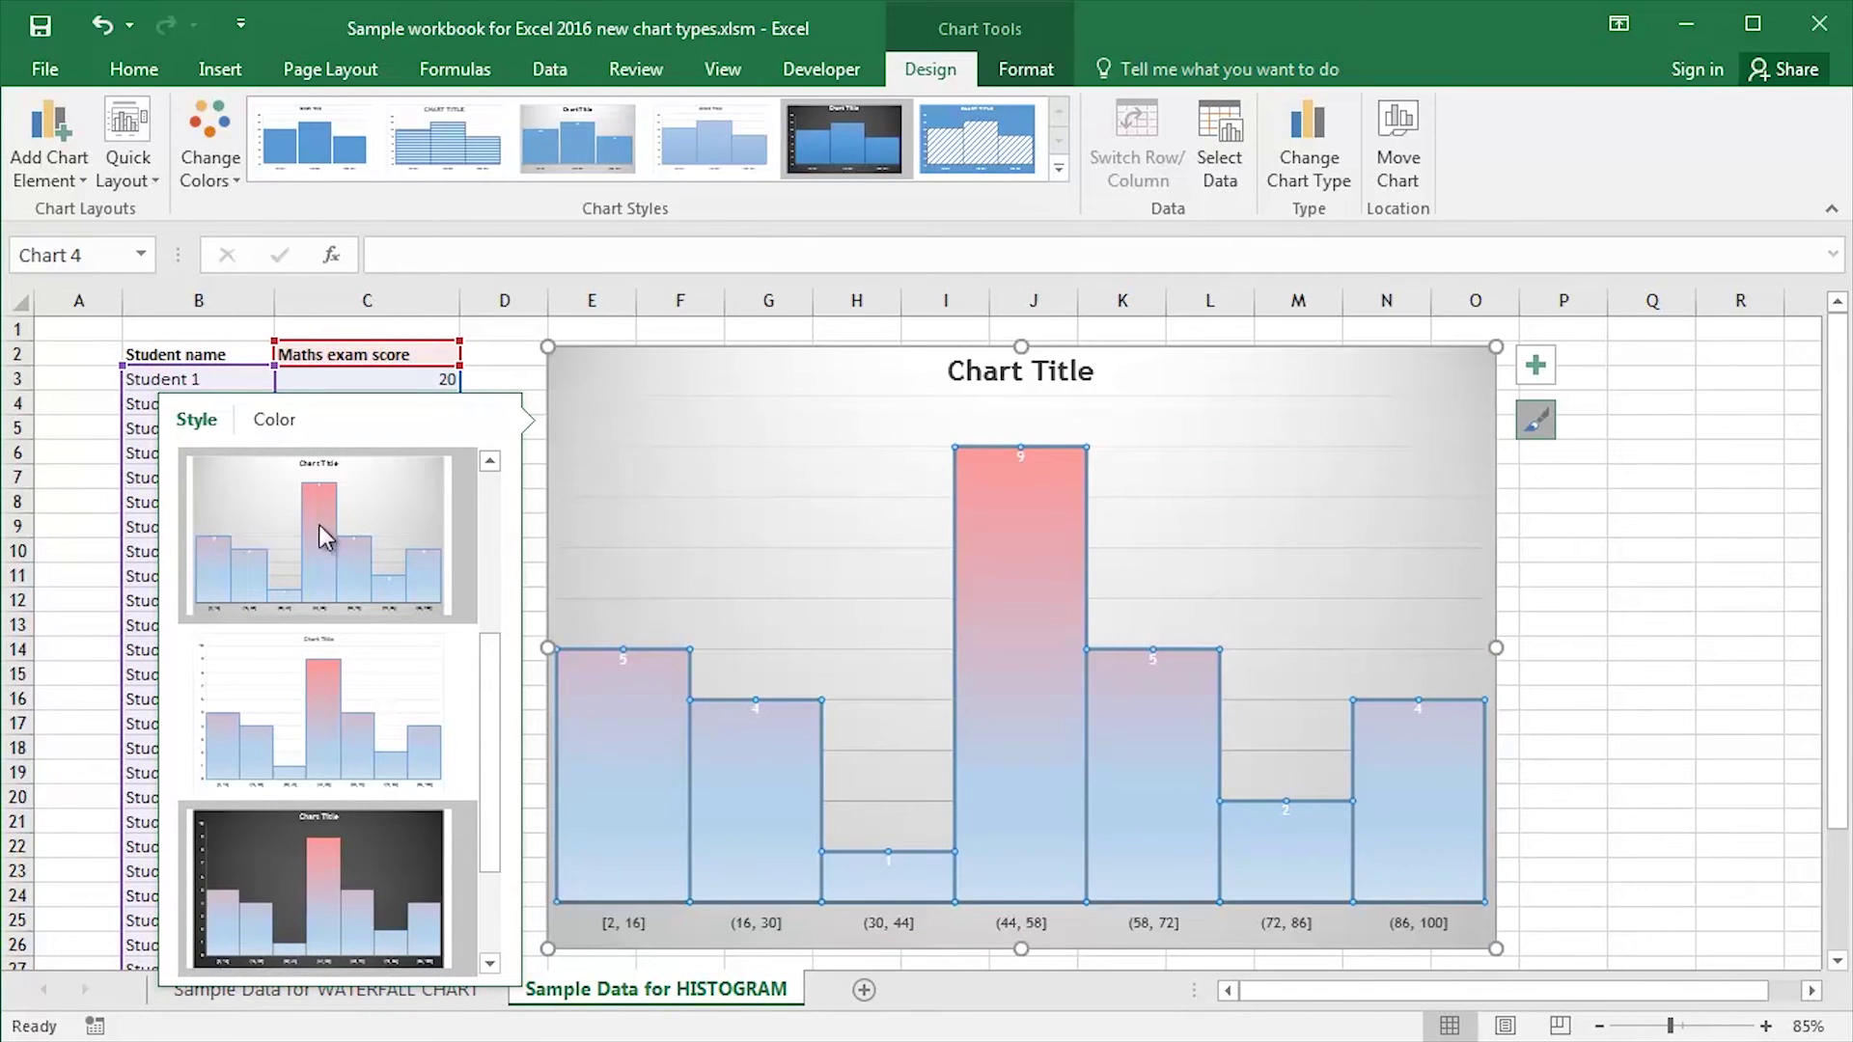
left_click(282, 423)
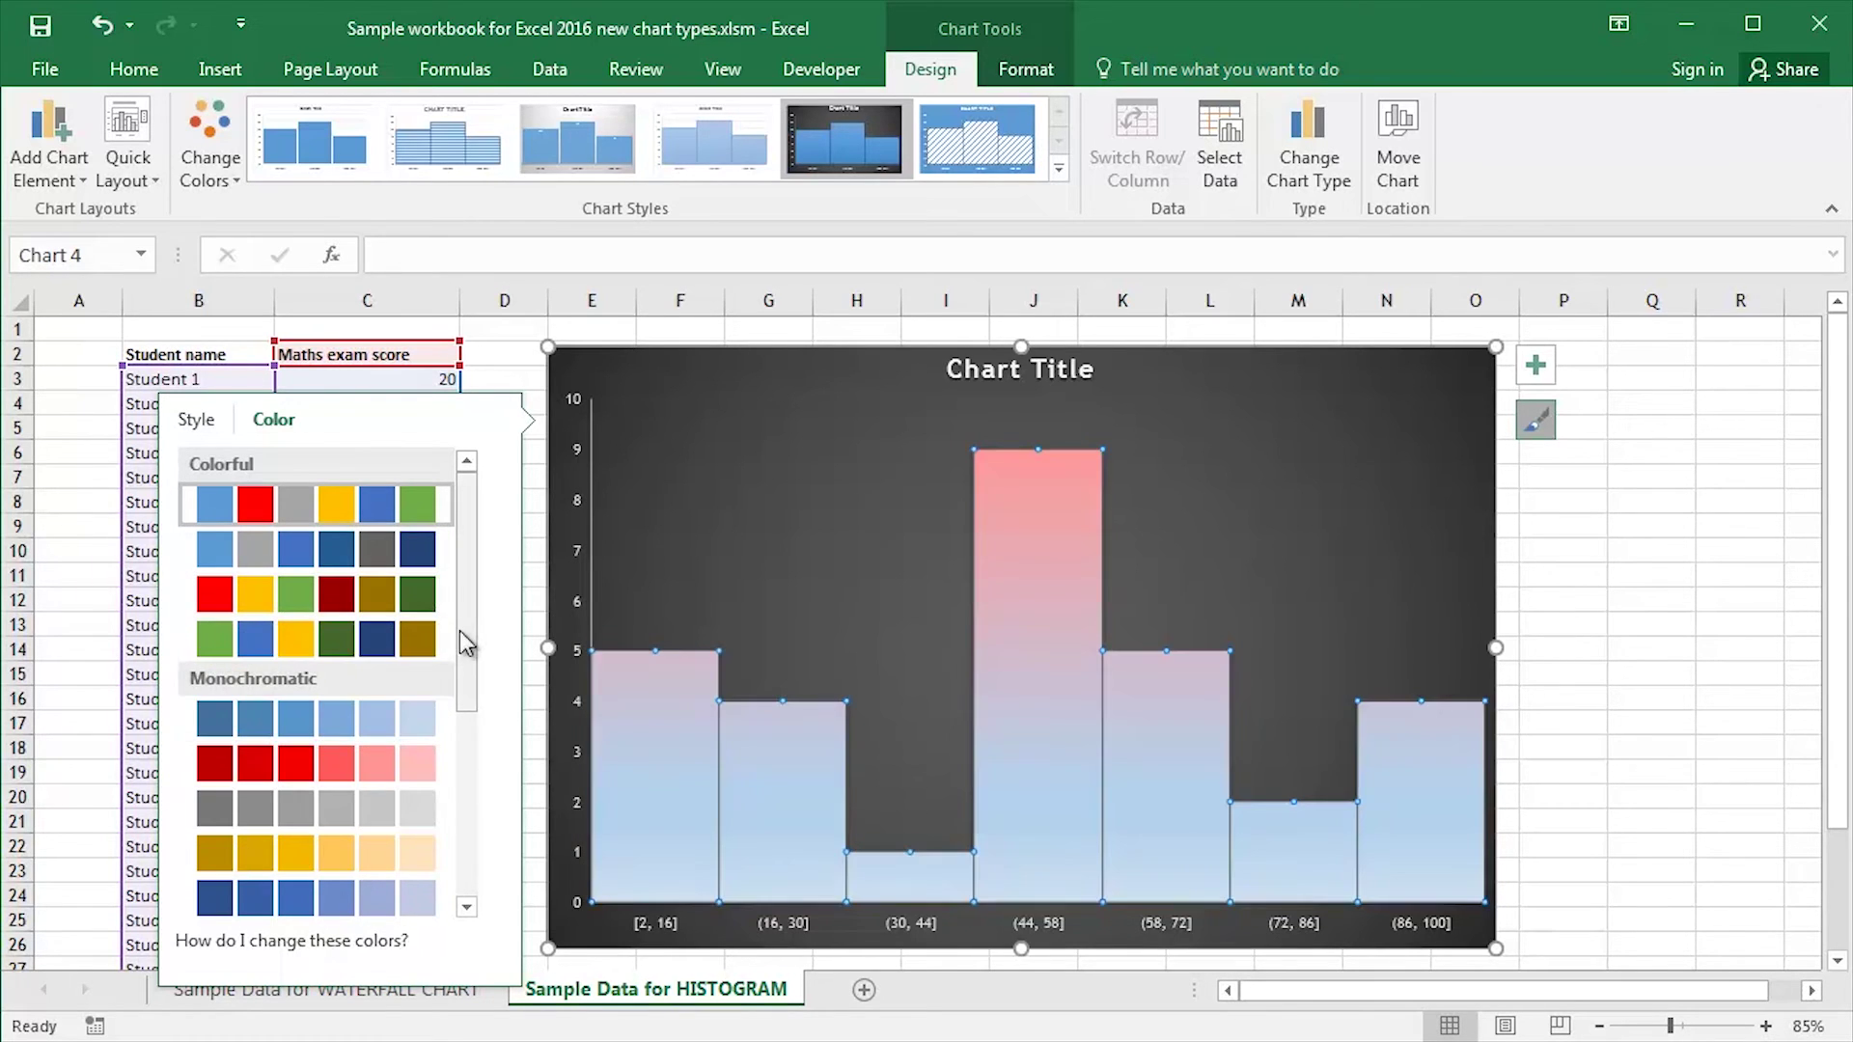
left_click_drag(459, 629, 451, 789)
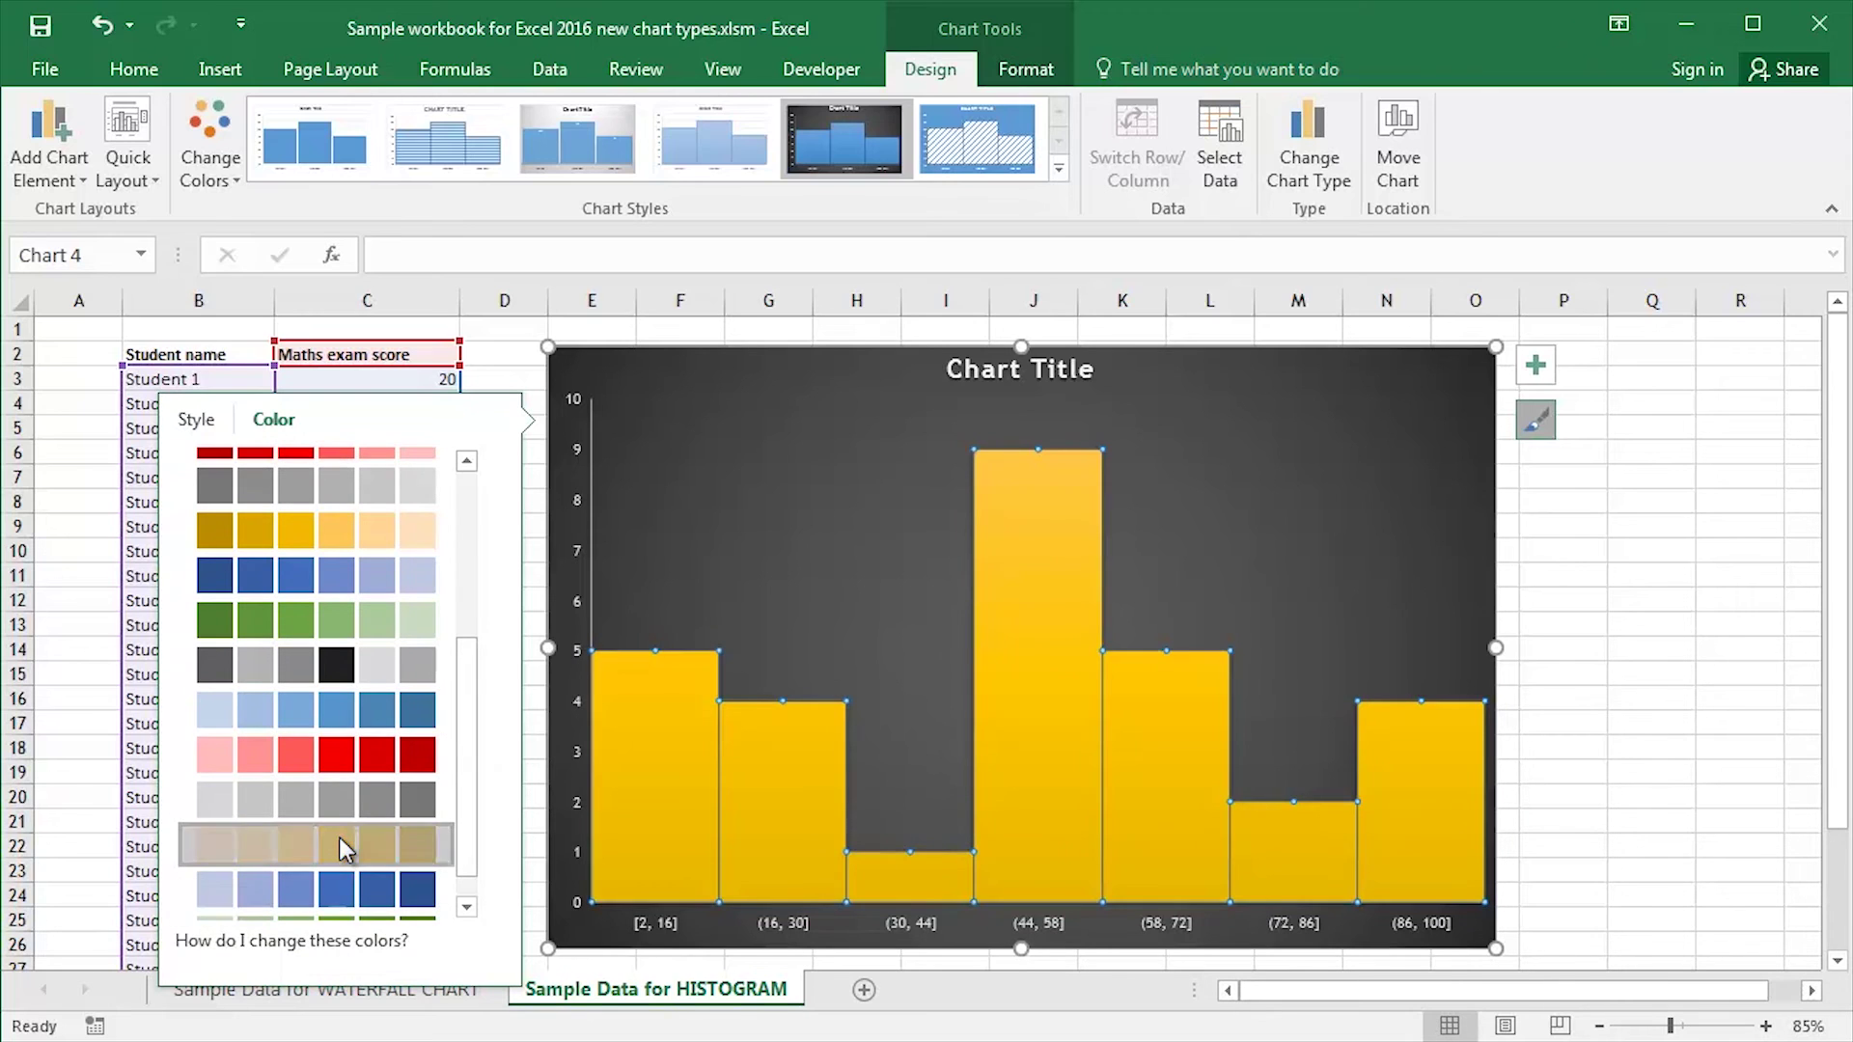
left_click(342, 839)
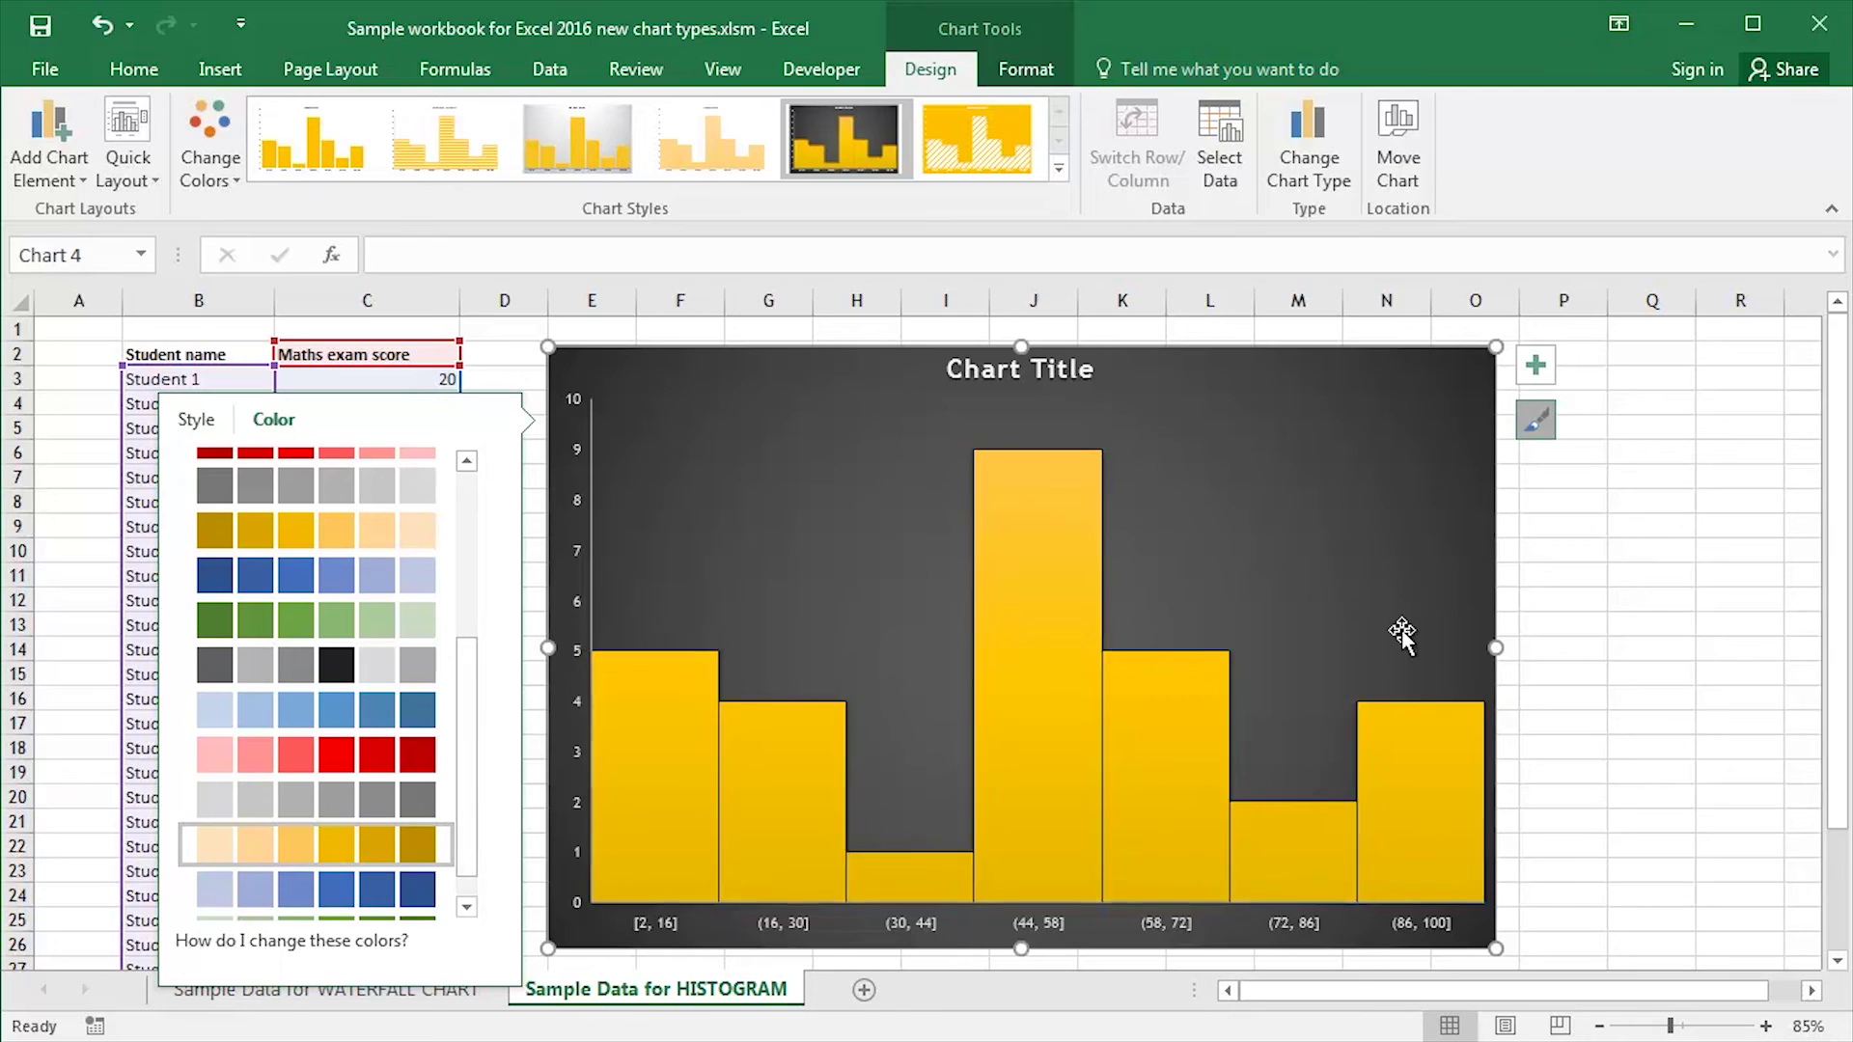
left_click(1541, 425)
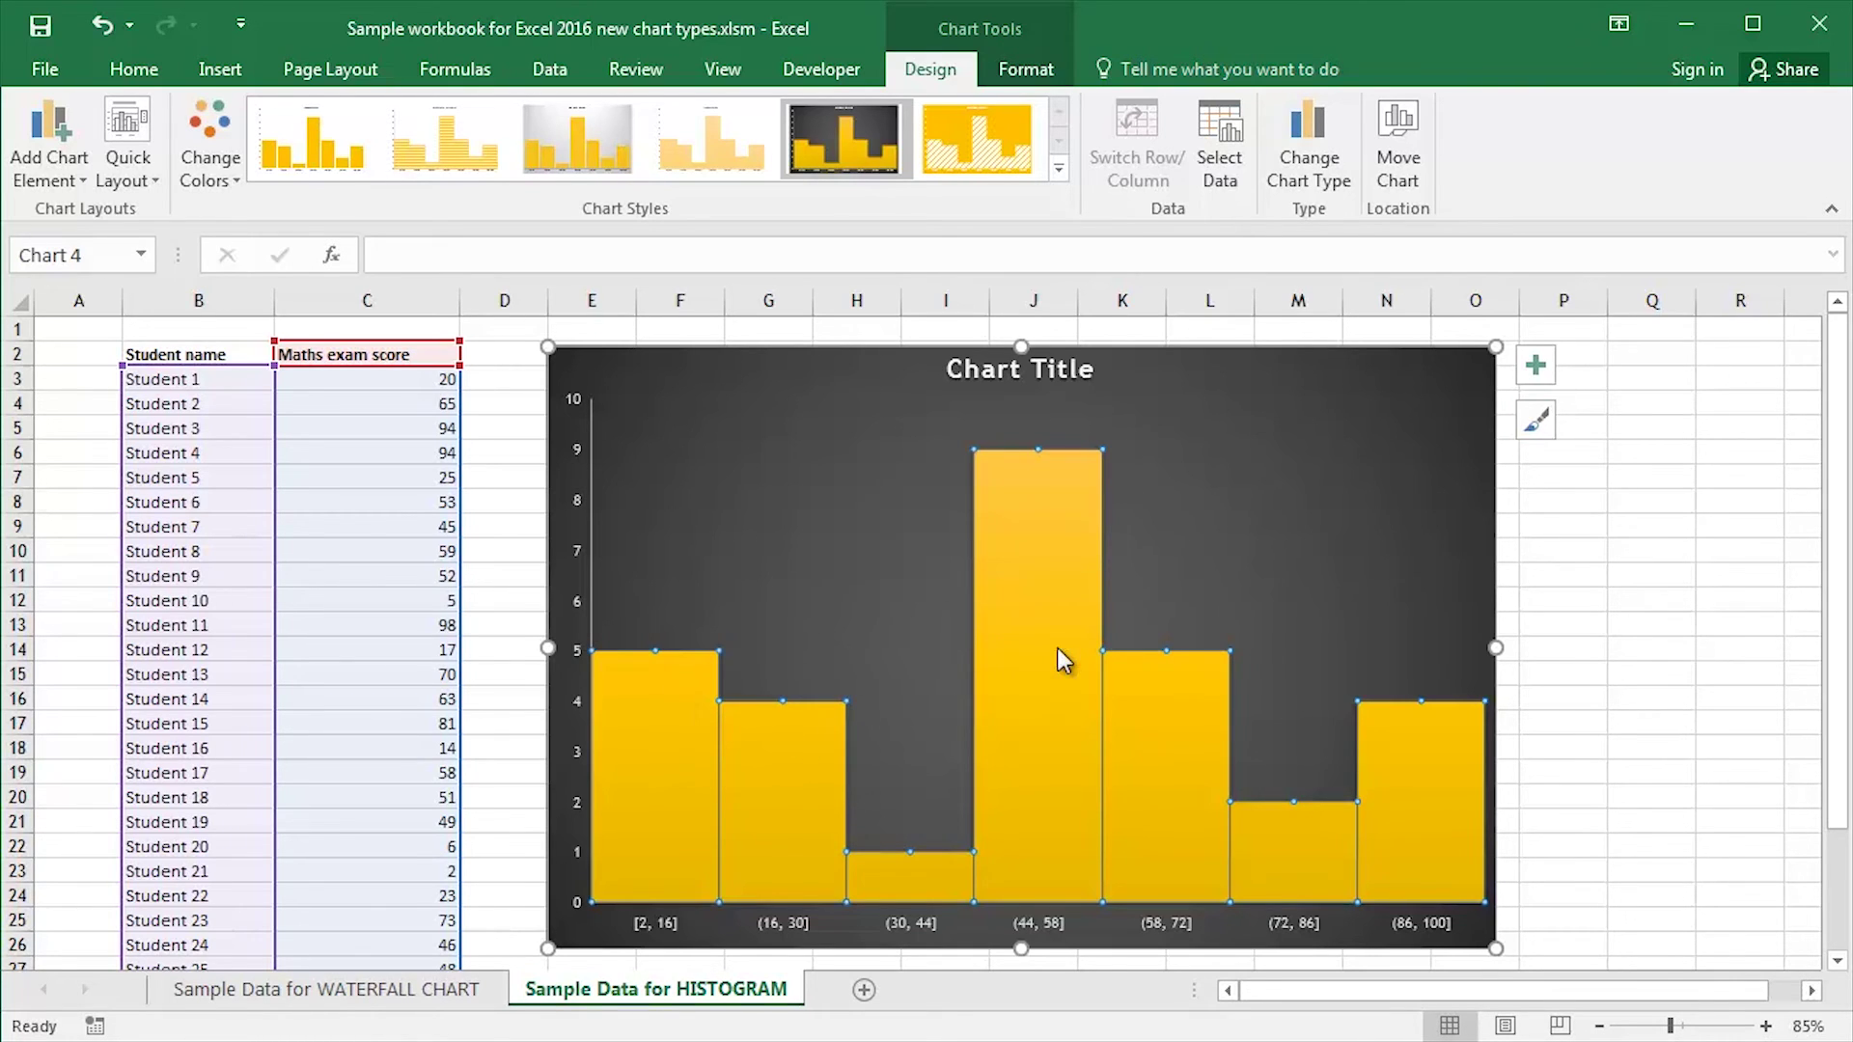
Raise the bar series Gap Width to 20% in Format Data Series.
right_click(1043, 598)
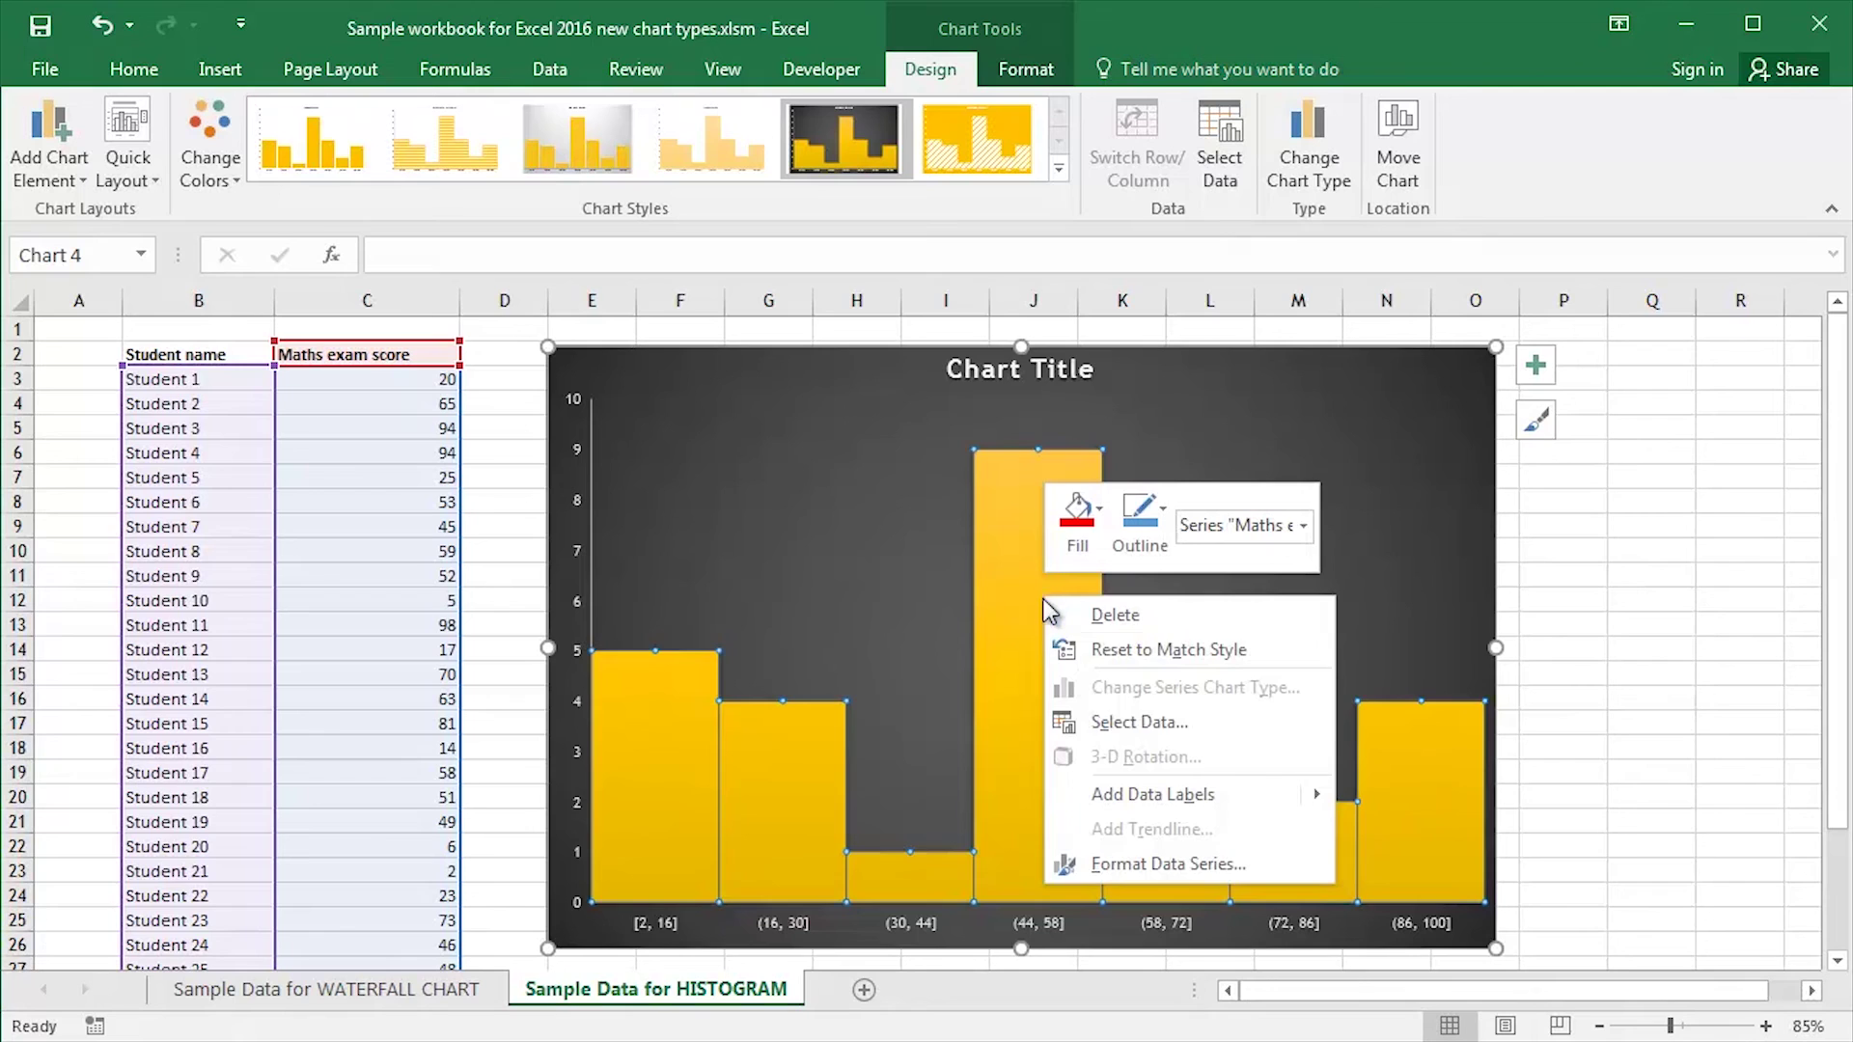
left_click(1132, 855)
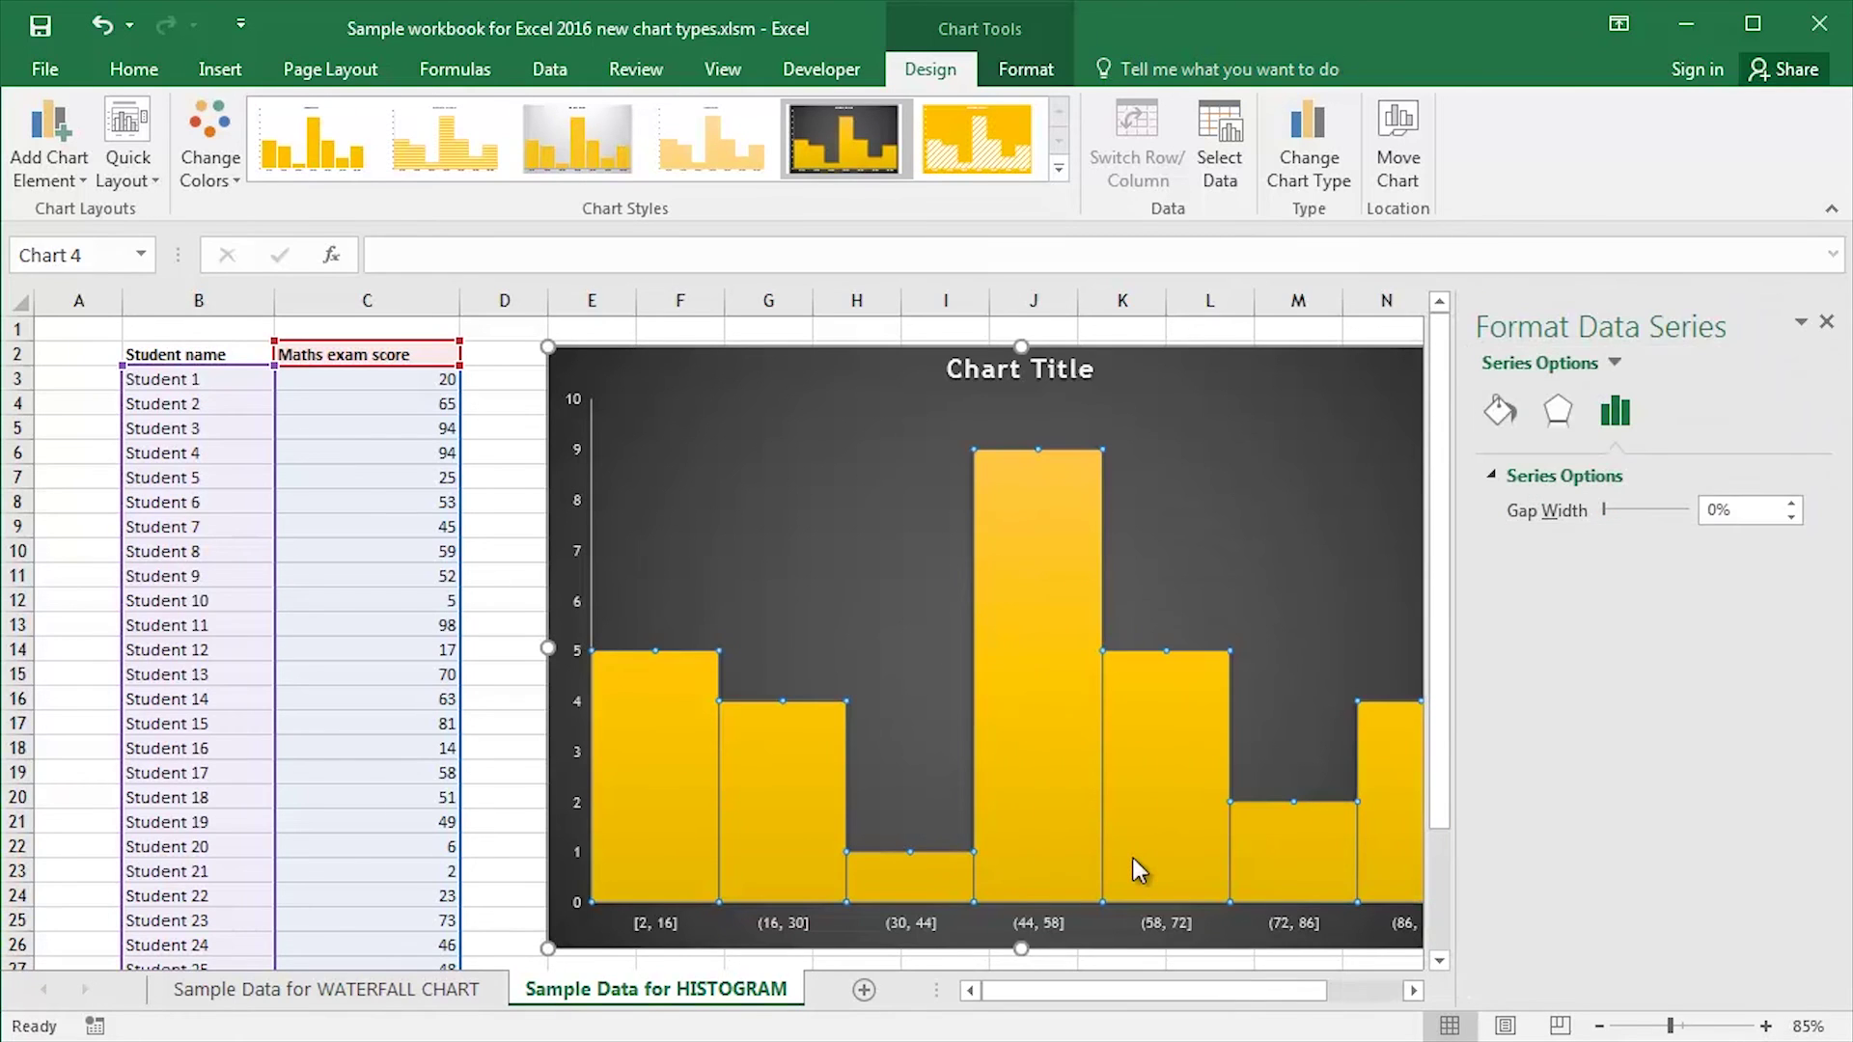
left_click(1791, 504)
left_click(1791, 504)
left_click(1791, 504)
left_click(1791, 504)
left_click(1792, 503)
left_click(1792, 505)
left_click(1793, 505)
left_click(1792, 505)
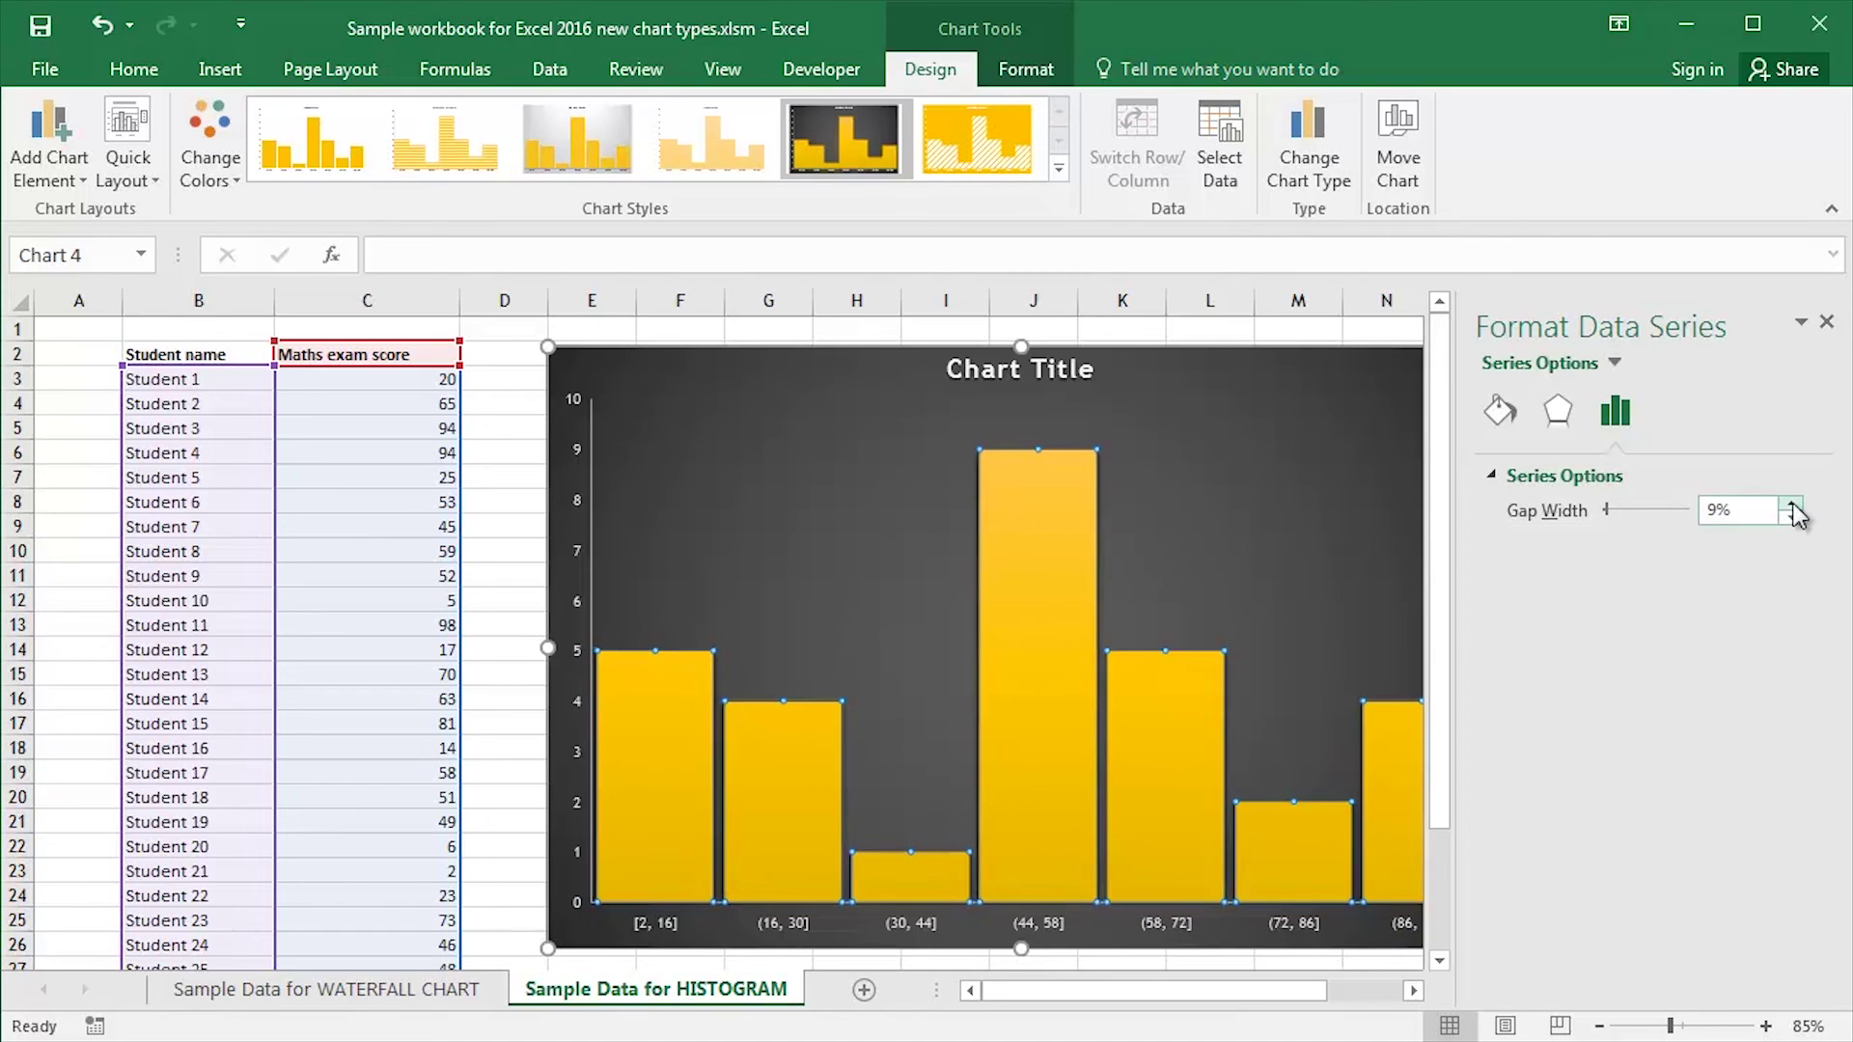
left_click(1793, 505)
left_click(1793, 505)
left_click(1792, 505)
left_click(1793, 505)
left_click(1792, 505)
left_click(1793, 505)
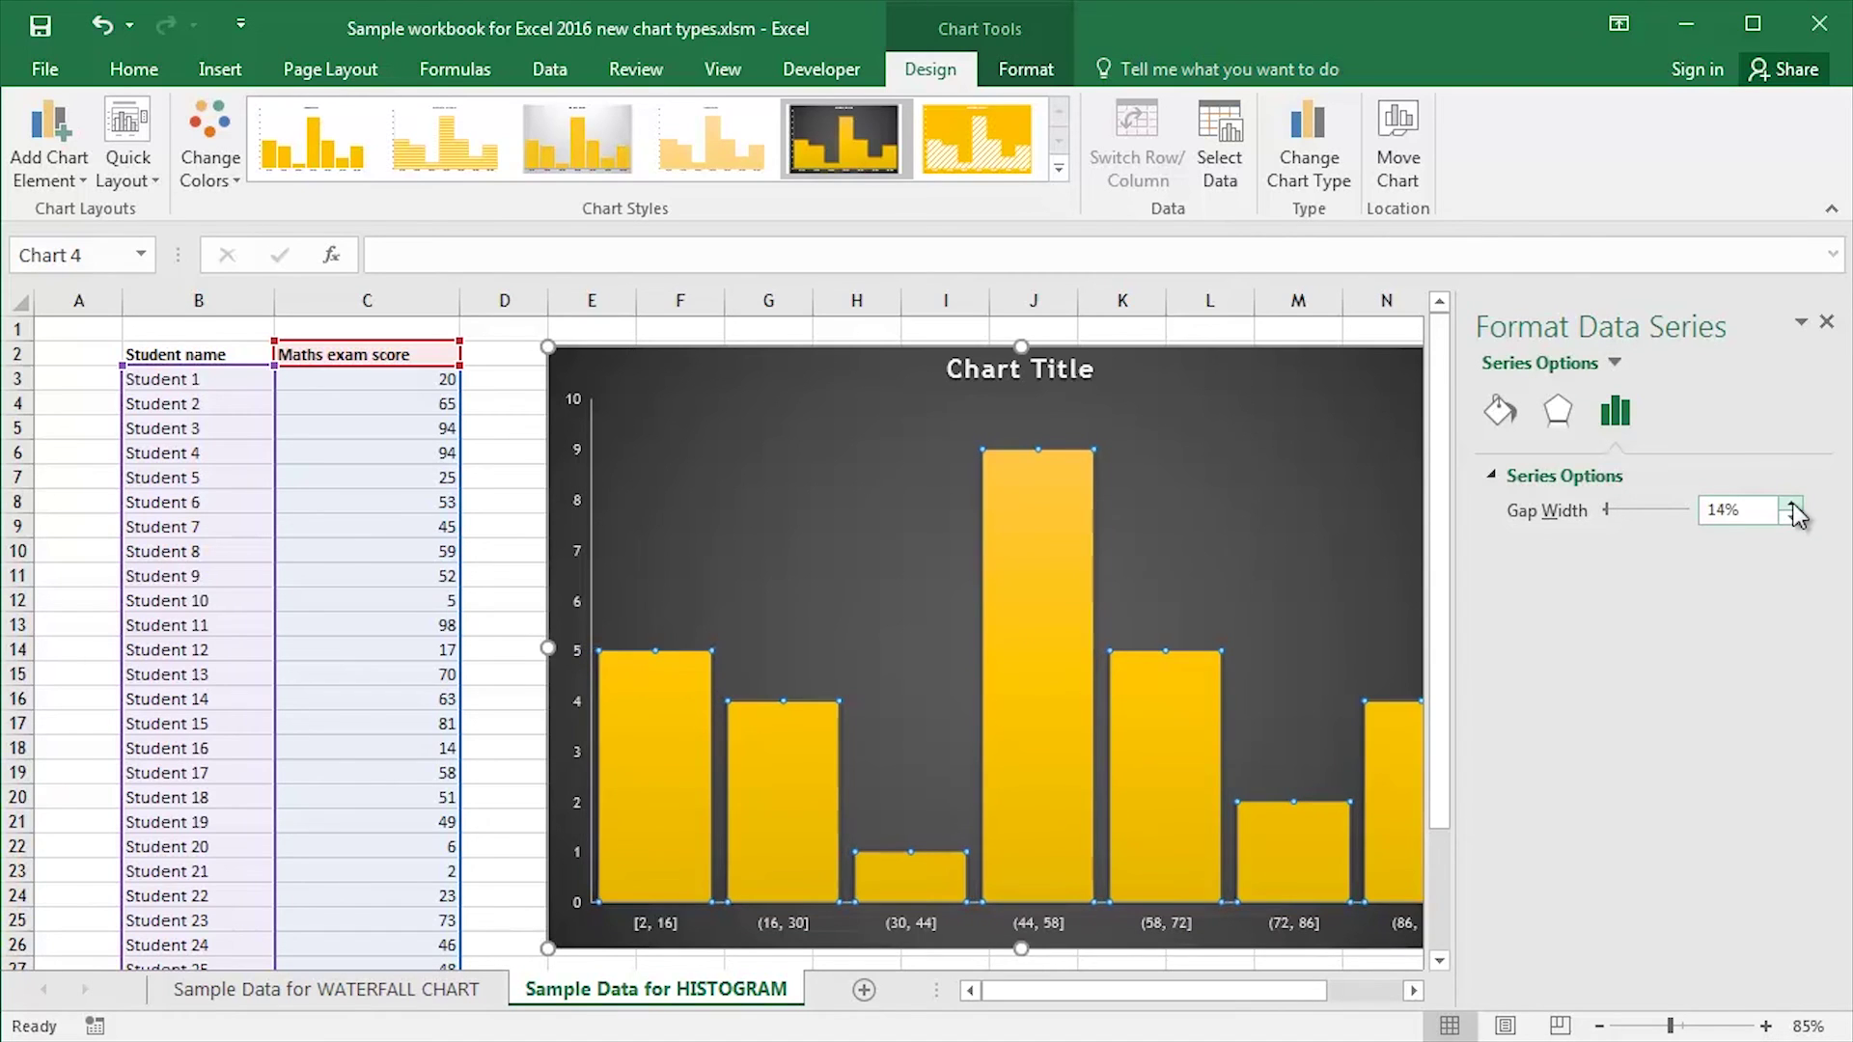
left_click(1792, 505)
left_click(1792, 505)
left_click(1793, 505)
left_click(1792, 504)
left_click(1792, 505)
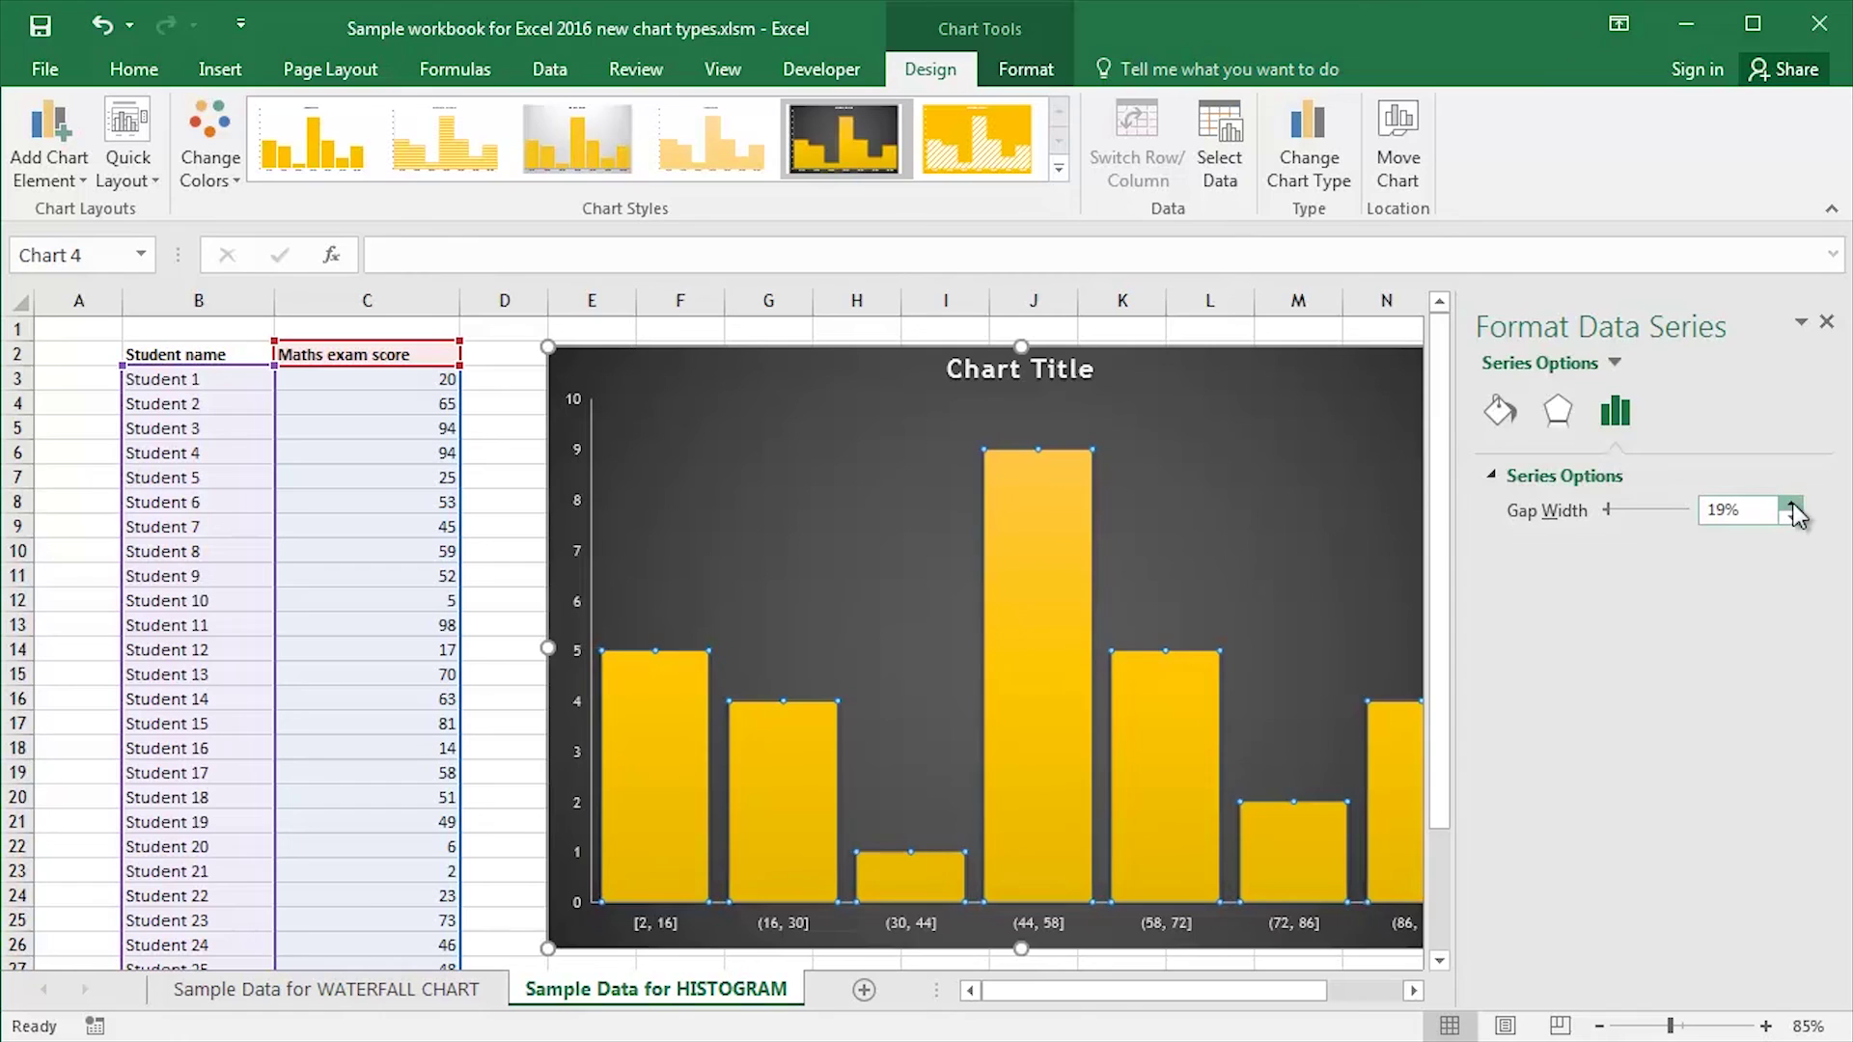
left_click(1792, 505)
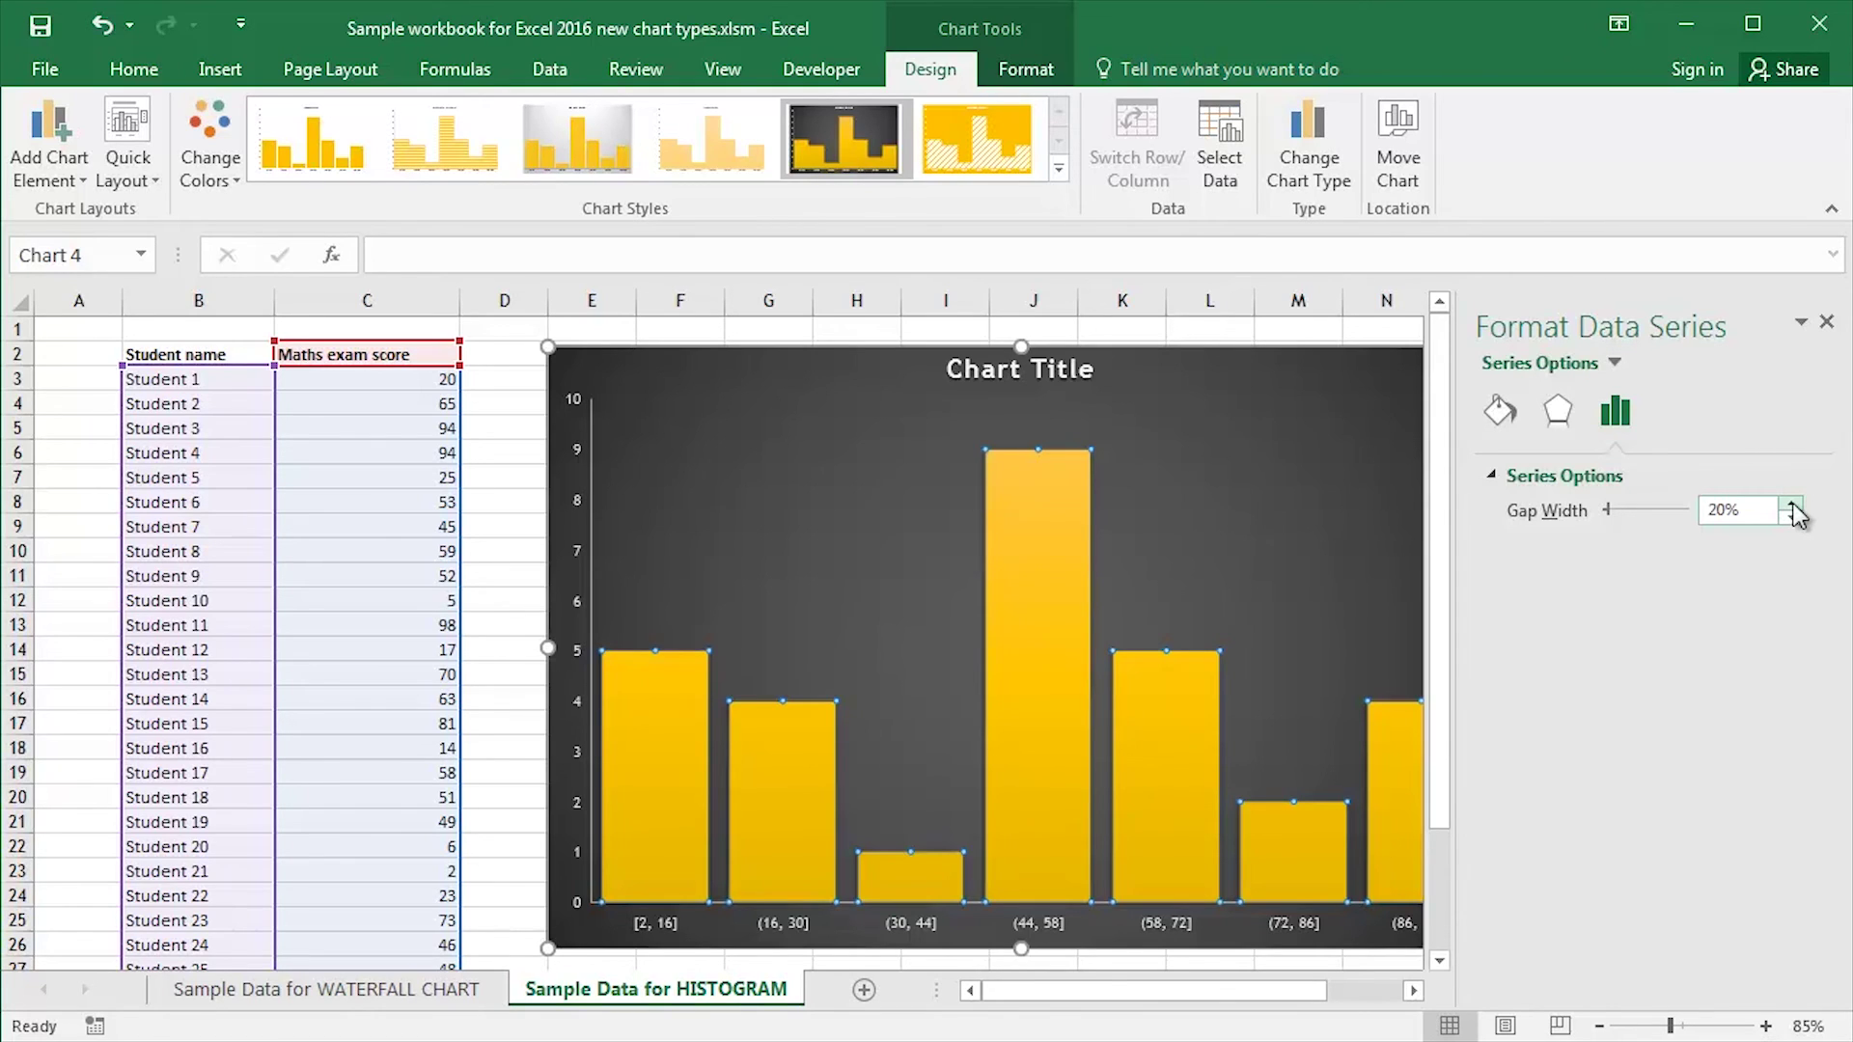
left_click(1828, 322)
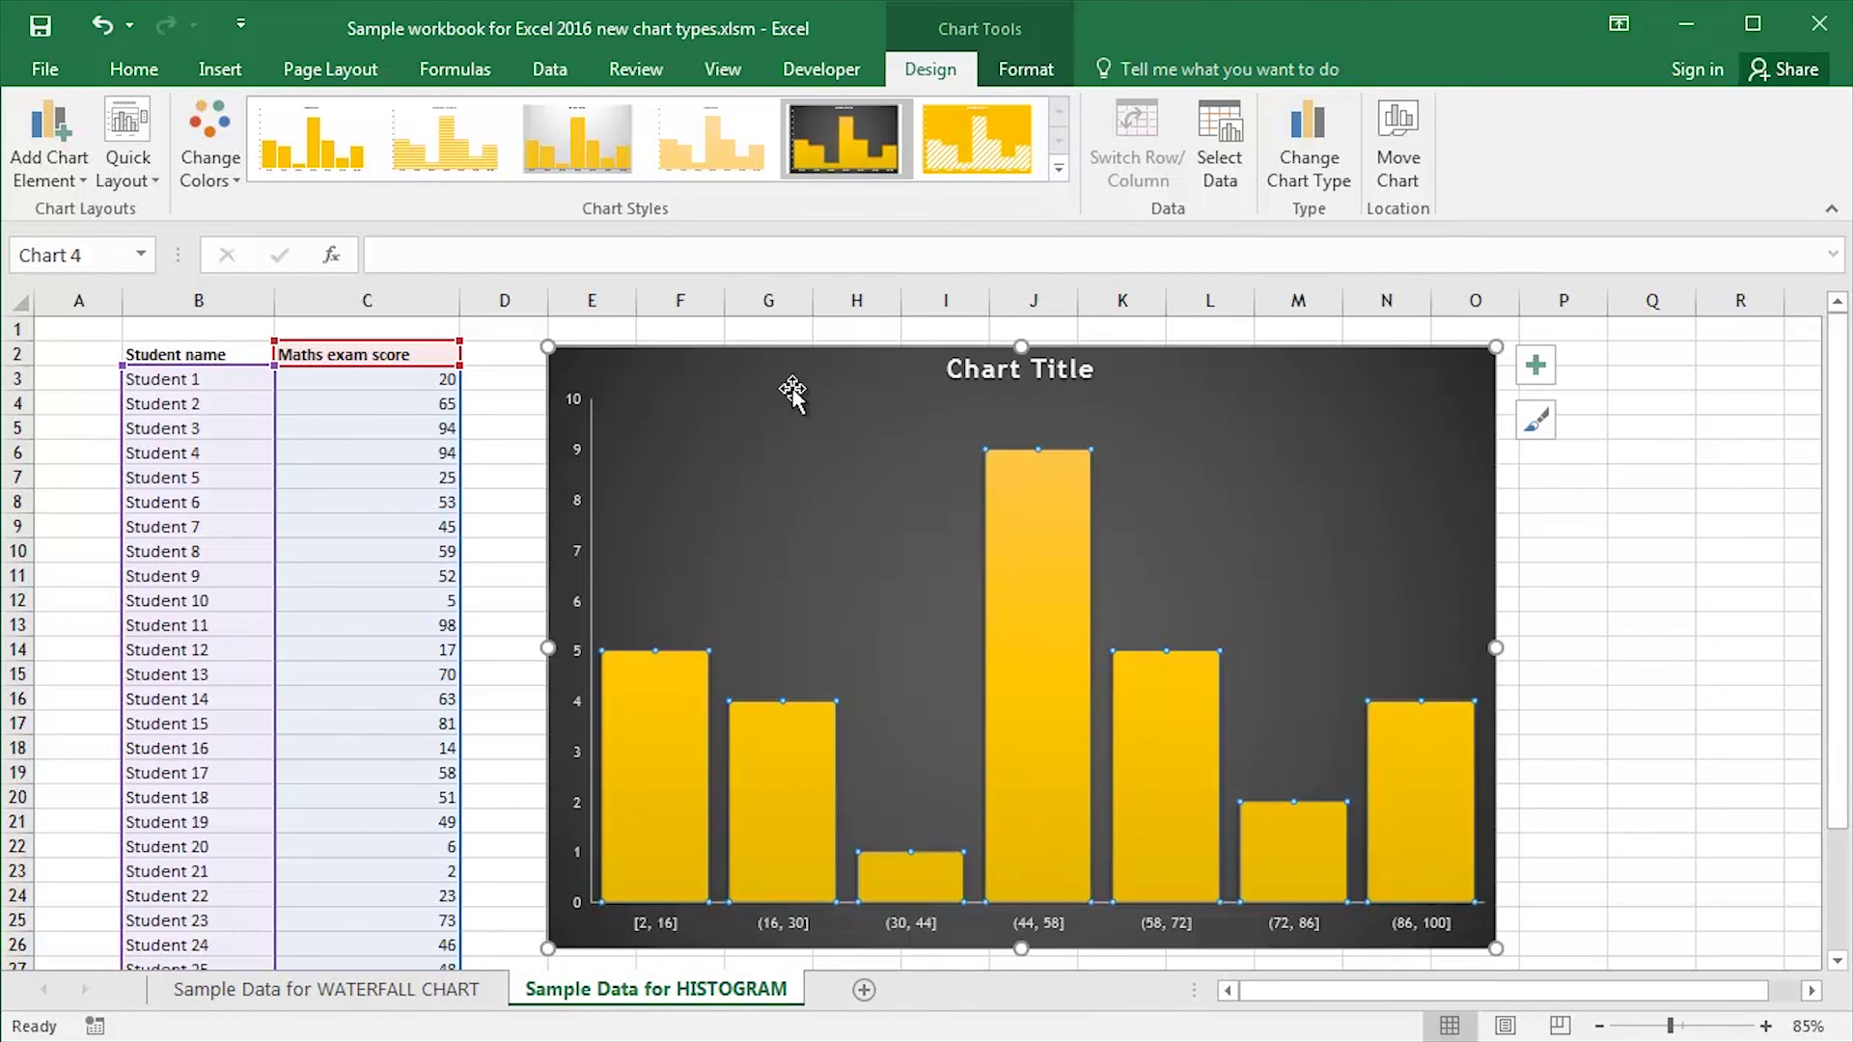
left_click(509, 382)
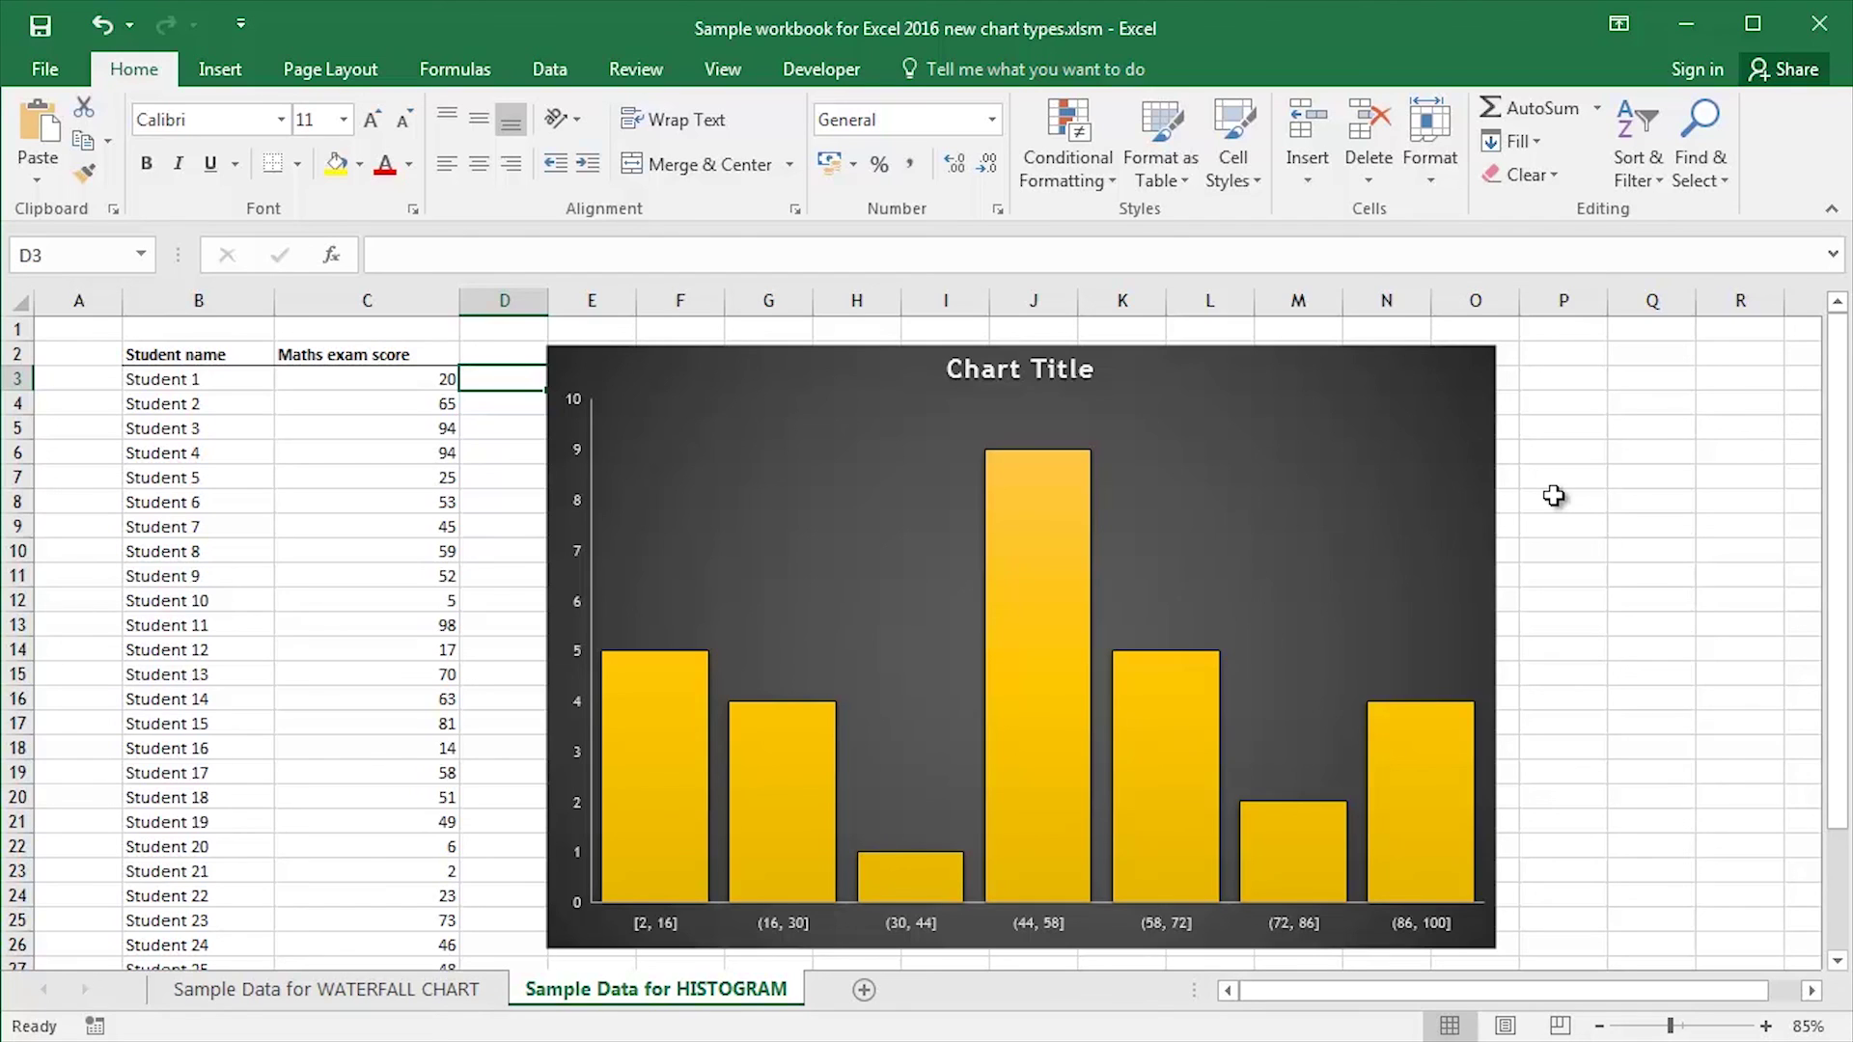
left_click(336, 405)
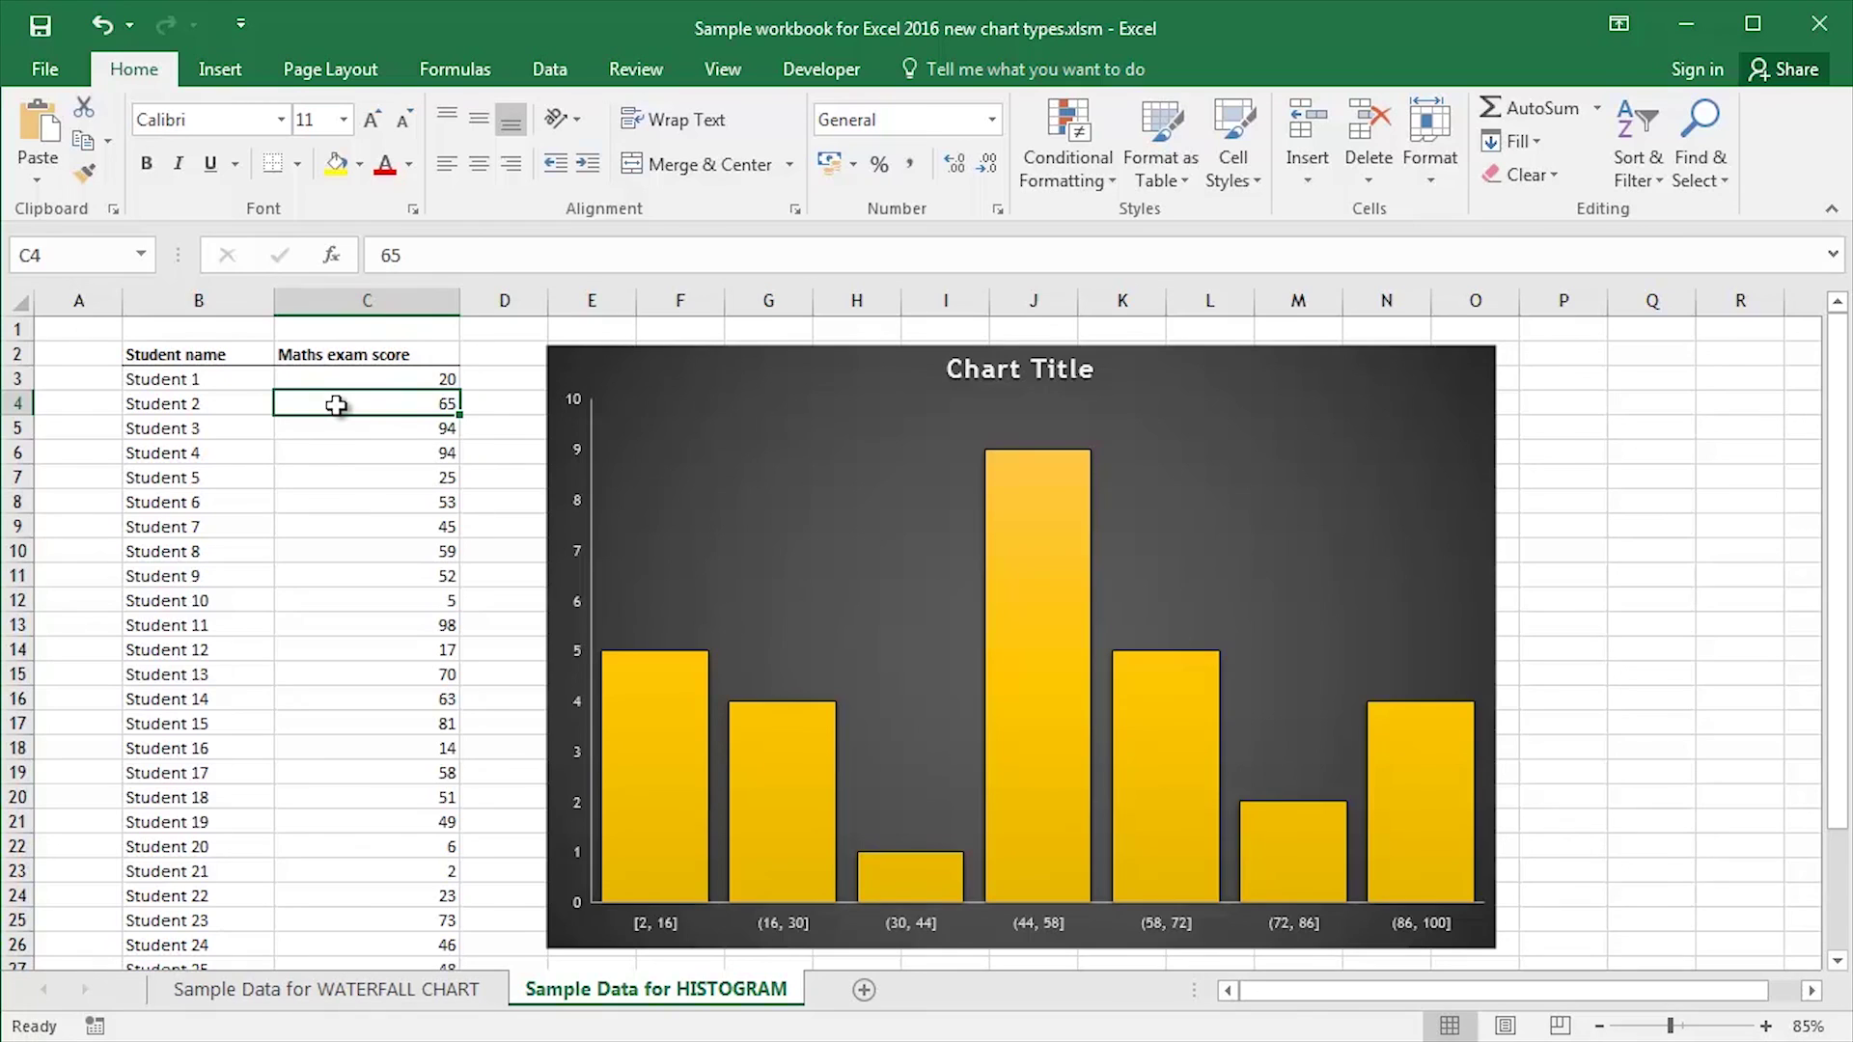